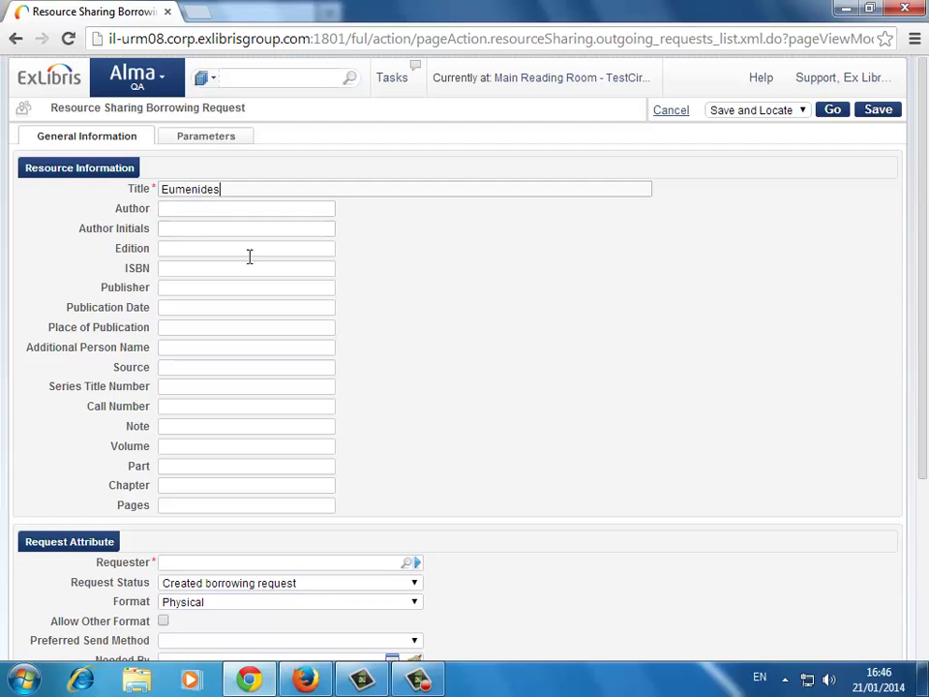
- Look up the patron by full name in the user list and assign them as the borrowing request's requester
scroll(411, 293, "down", 2)
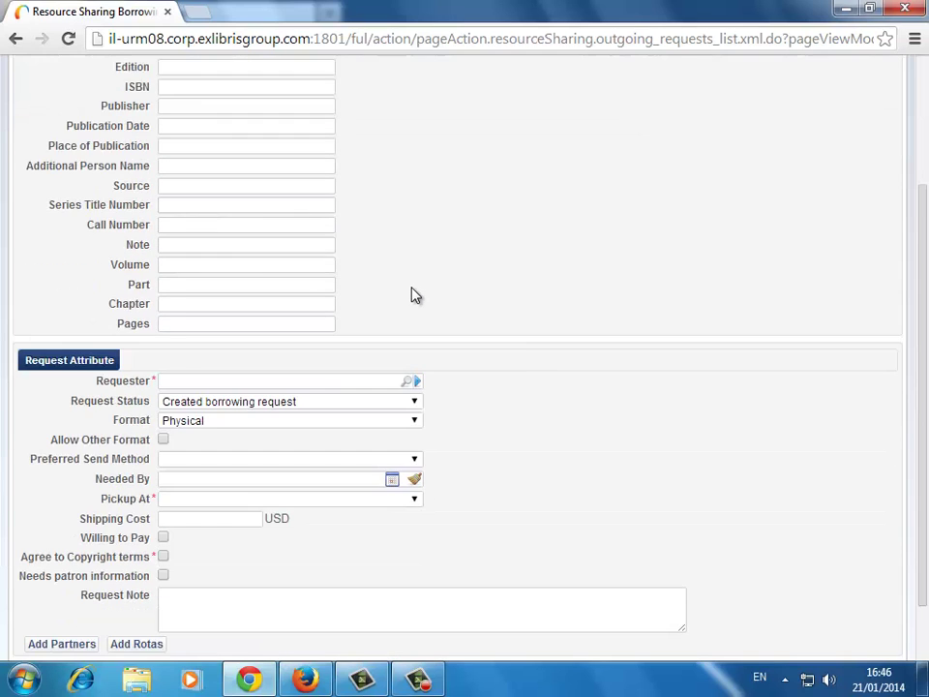
scroll(410, 294, "up", 1)
scroll(410, 294, "down", 2)
scroll(410, 294, "up", 1)
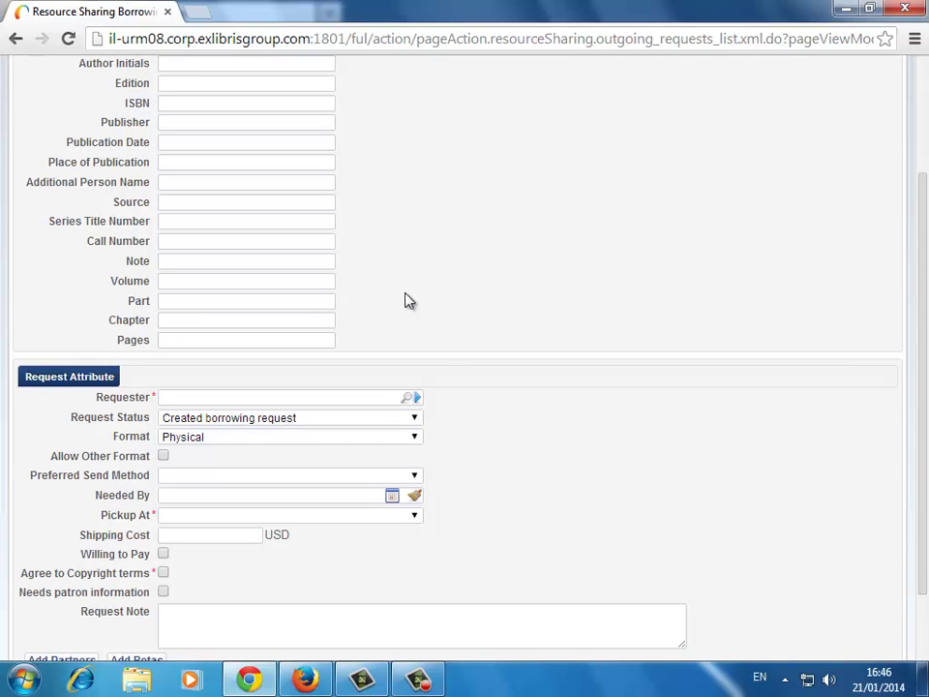
left_click(414, 396)
left_click(629, 165)
type("John Smith")
key("Return")
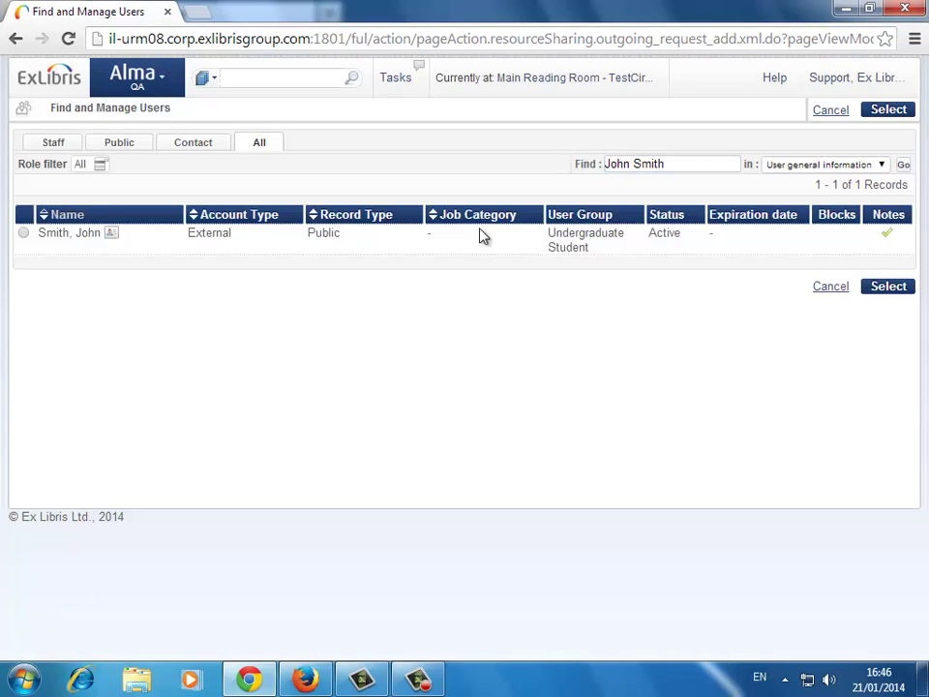
left_click(40, 237)
left_click(885, 288)
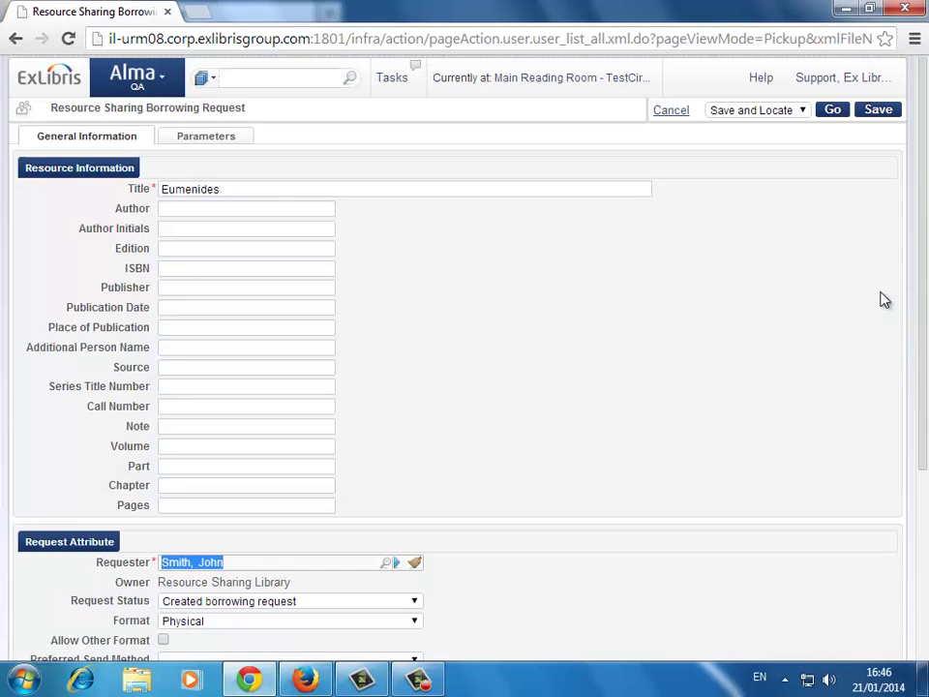
- Set the request's pickup location to Resource Sharing Library and agree to the copyright terms
scroll(477, 344, "down", 2)
scroll(555, 397, "down", 1)
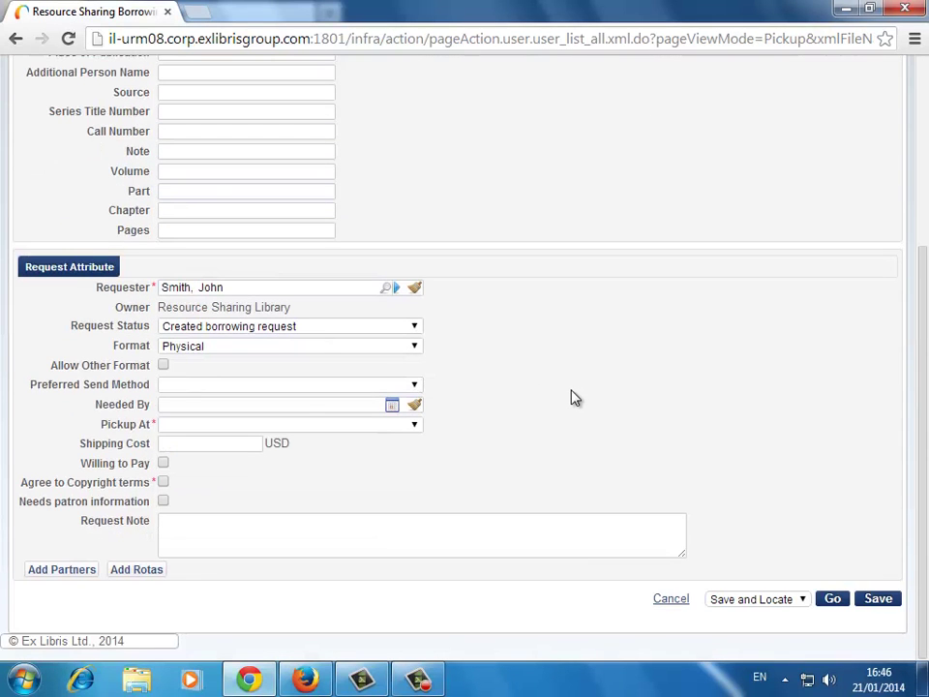
left_click(421, 424)
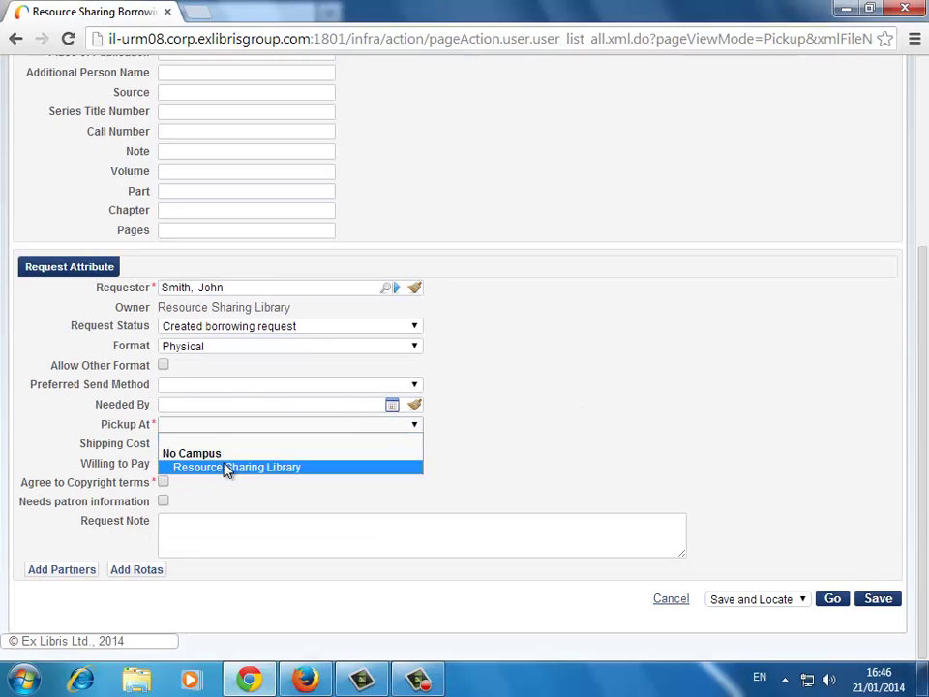
left_click(228, 470)
left_click(163, 481)
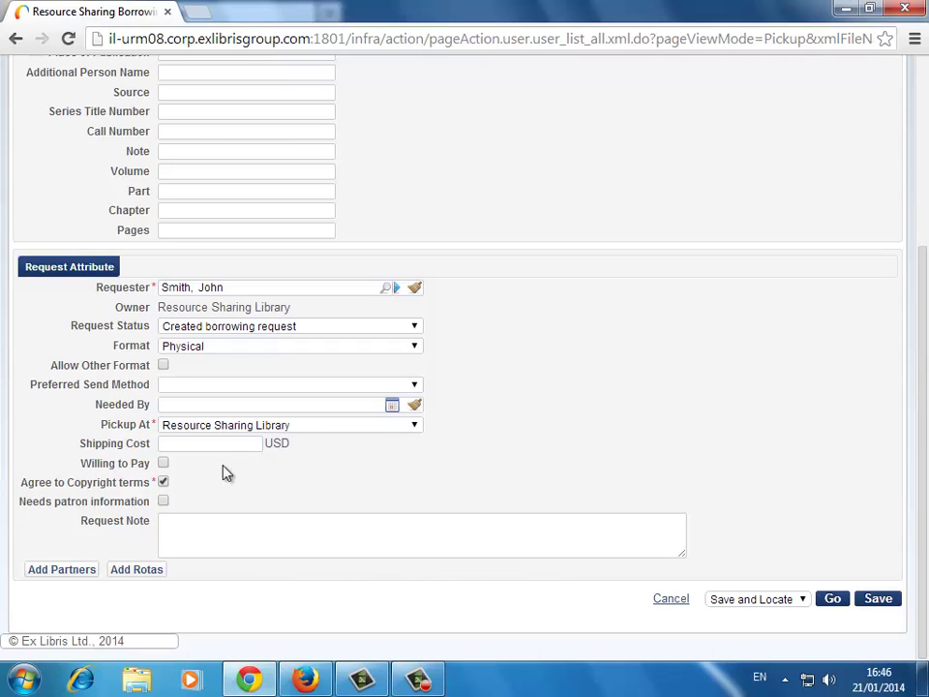
- Add Booklender University as the partner for the Eumenides borrowing request
left_click(73, 573)
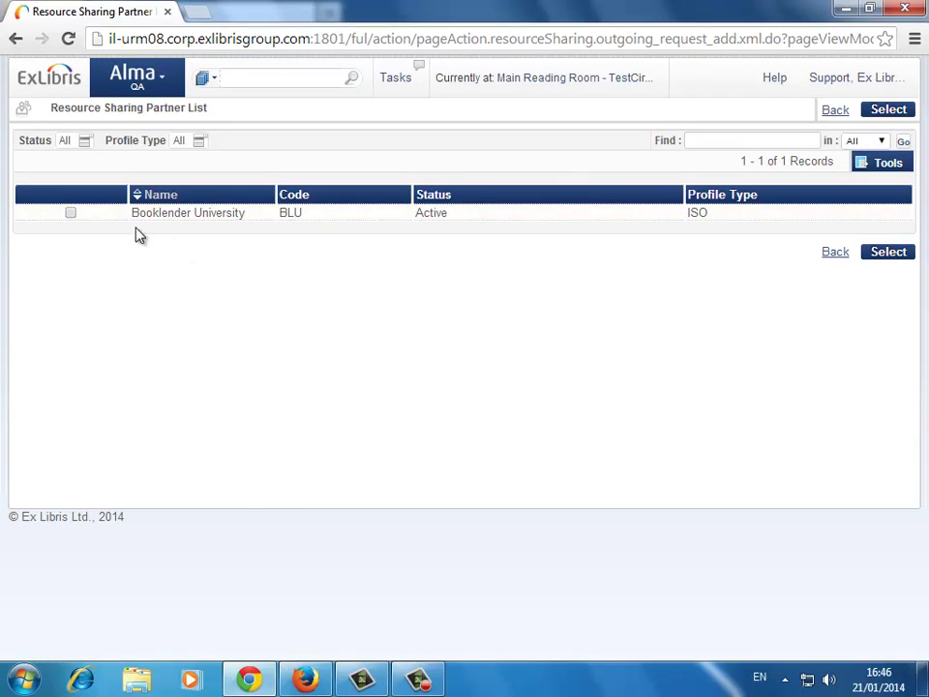
left_click(71, 213)
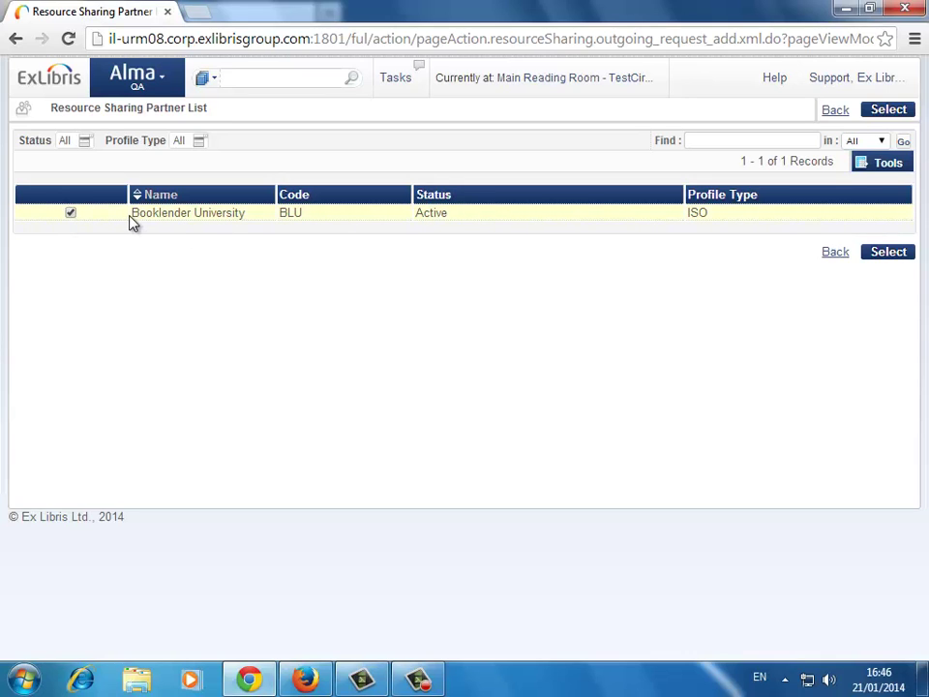
left_click(888, 252)
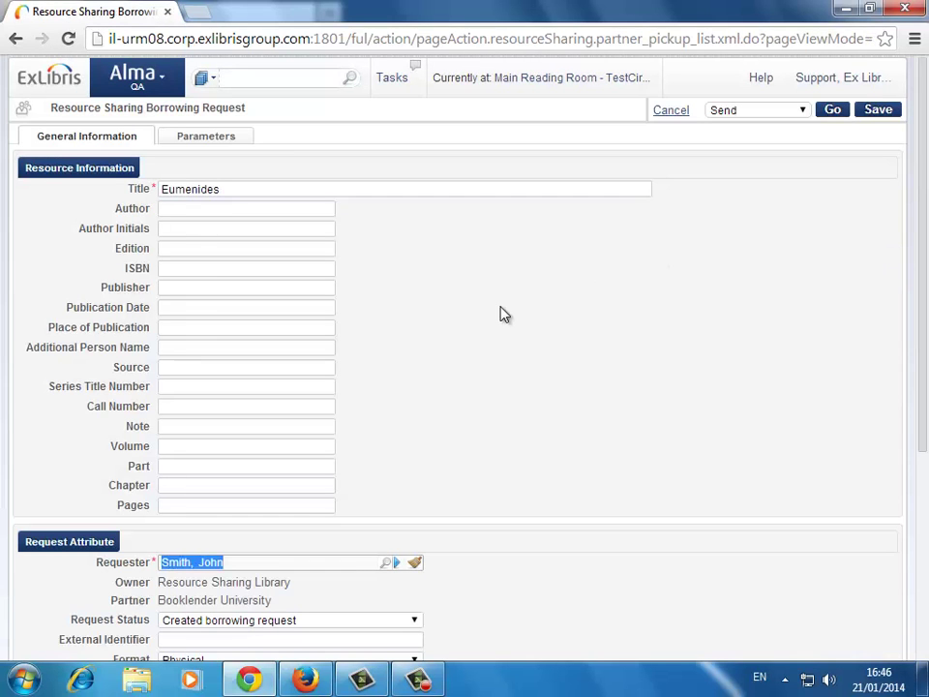
- Review the completed request form and send the borrowing request to the partner
scroll(502, 313, "down", 5)
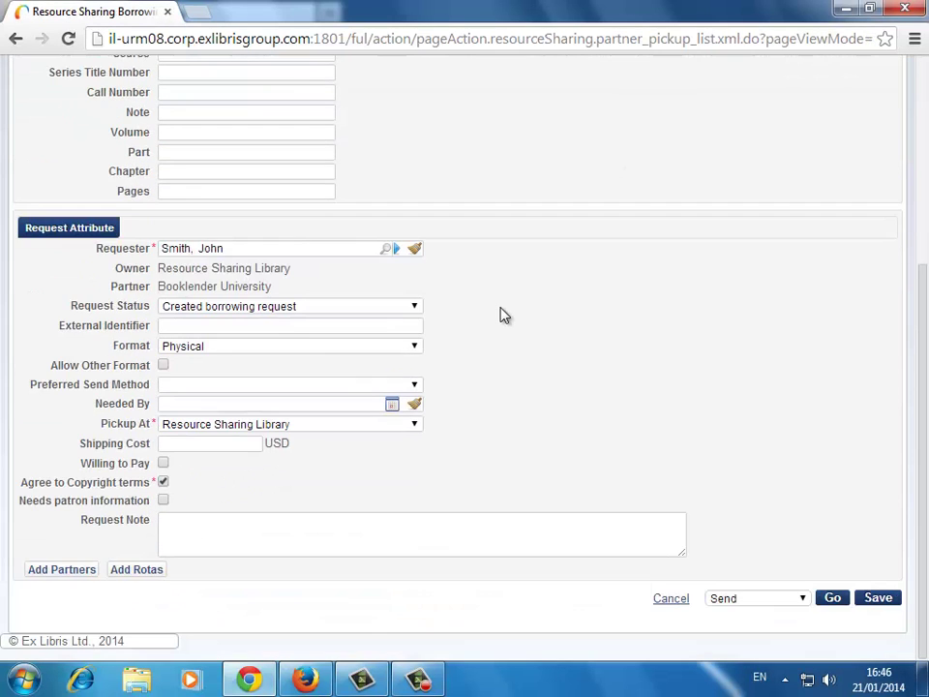
scroll(582, 296, "up", 2)
scroll(582, 296, "up", 2)
scroll(585, 300, "down", 4)
left_click(832, 598)
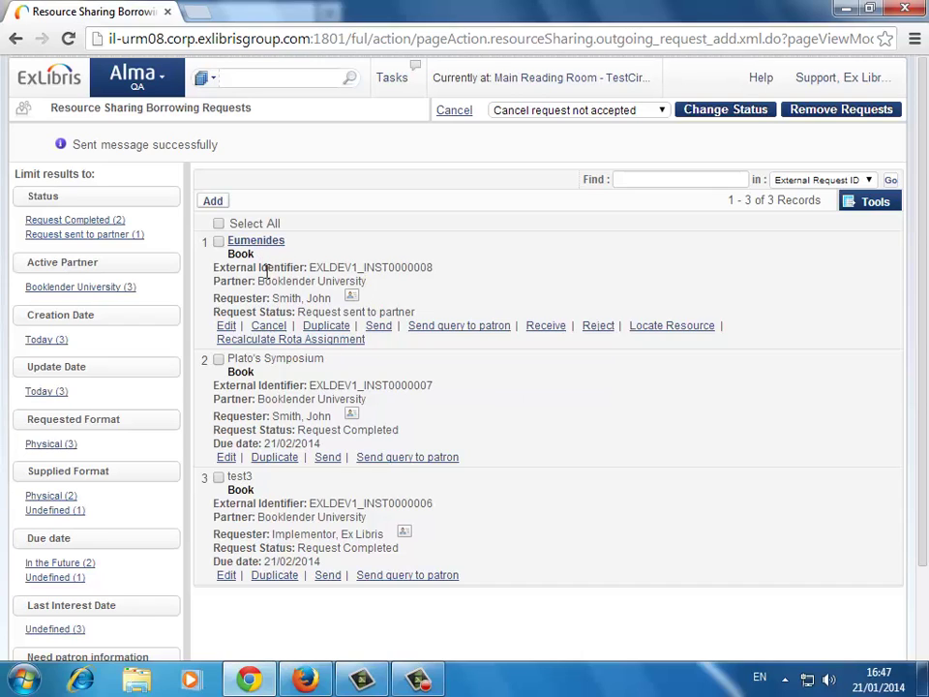
- Switch to the lender's Alma session in Firefox and inspect the external identifier of the unassigned resource sharing lending request
left_click(306, 679)
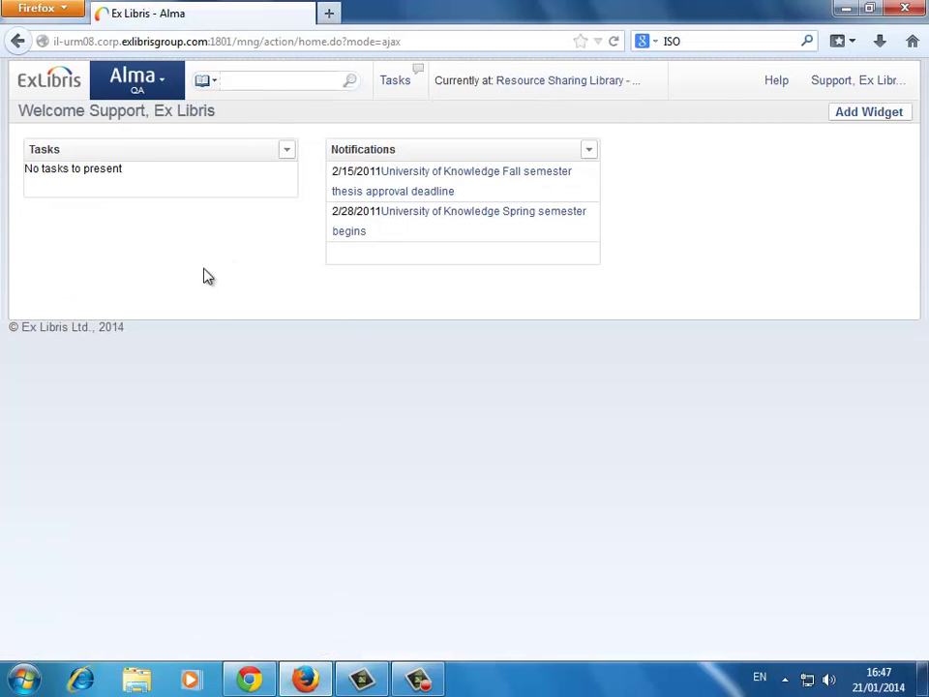
left_click(167, 90)
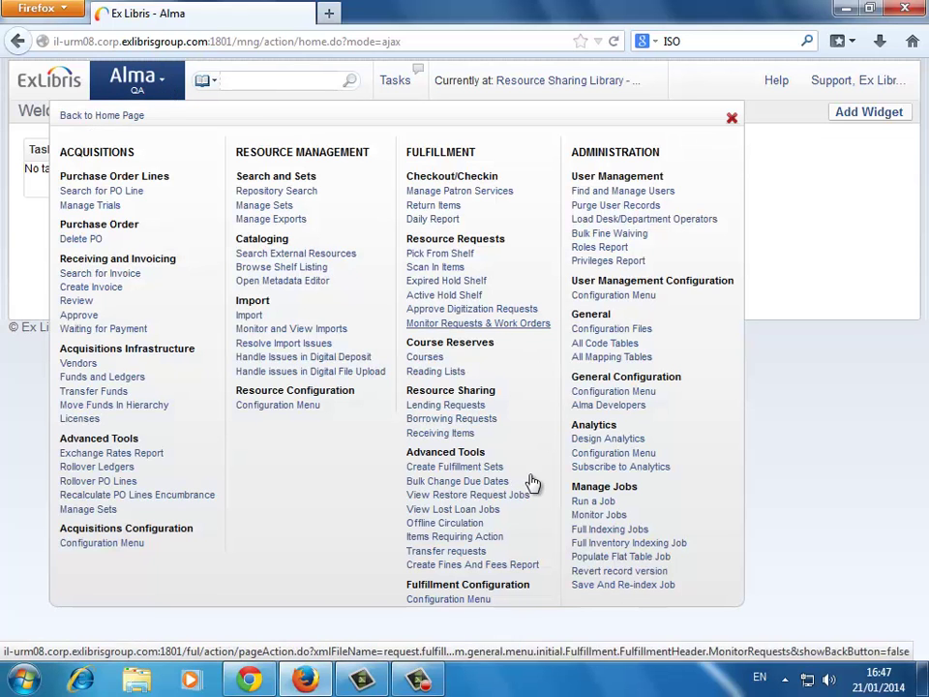
left_click(445, 407)
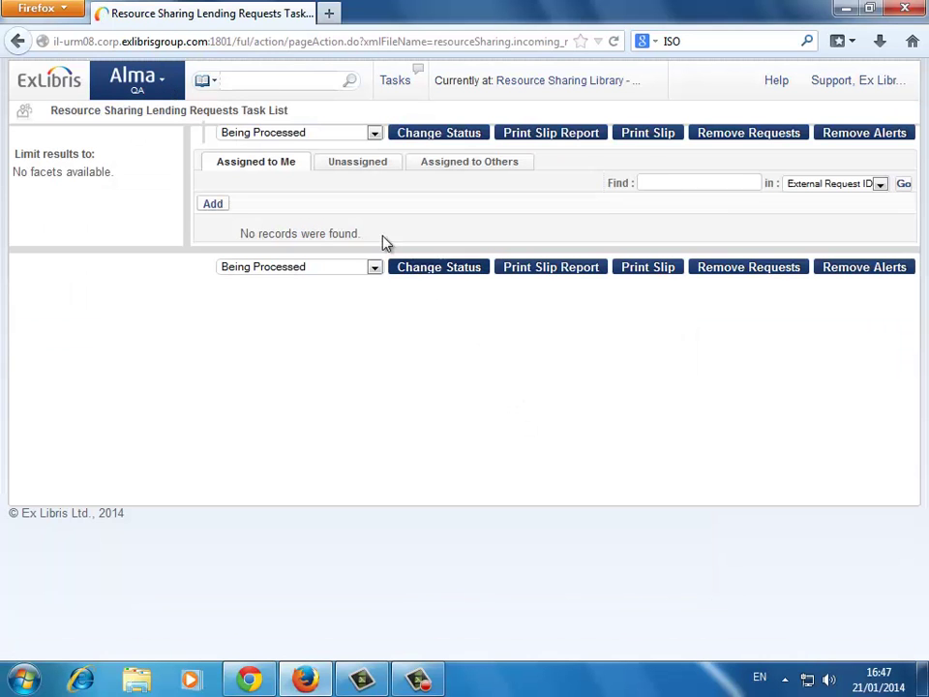
left_click(357, 165)
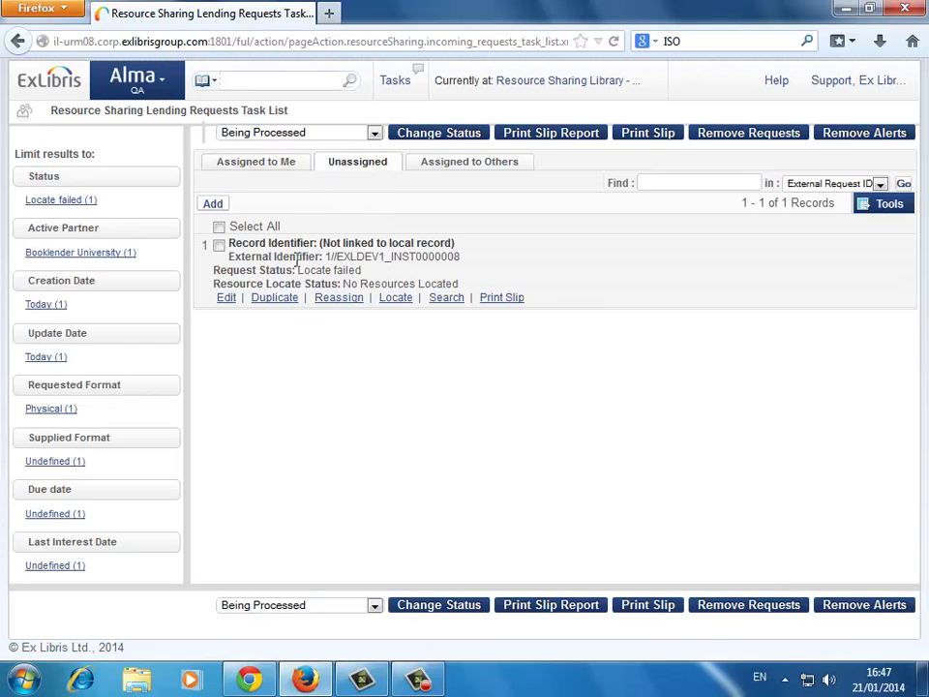
left_click_drag(325, 256, 463, 257)
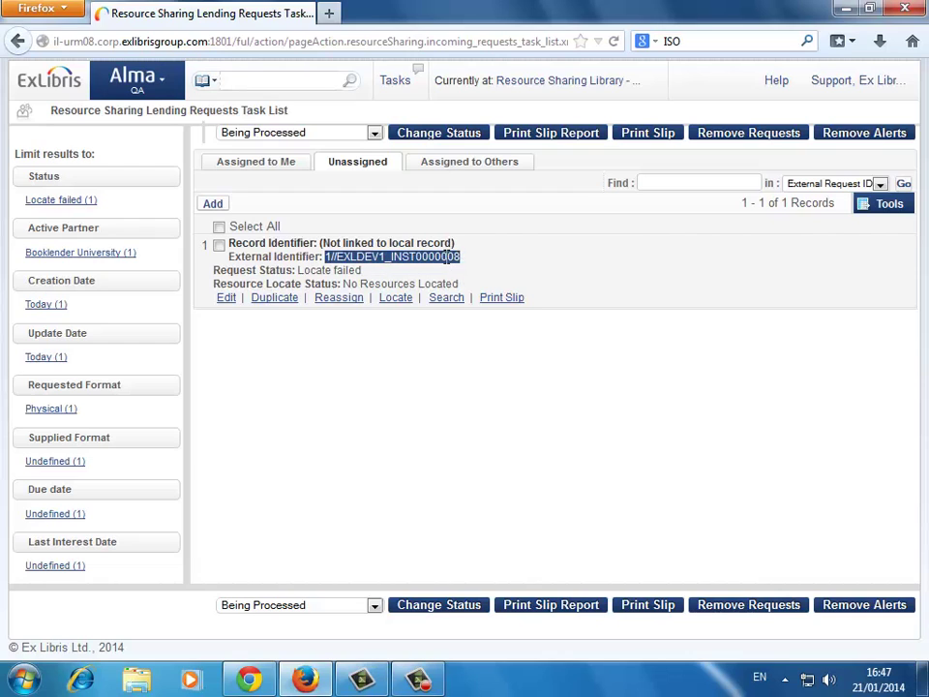
left_click(351, 260)
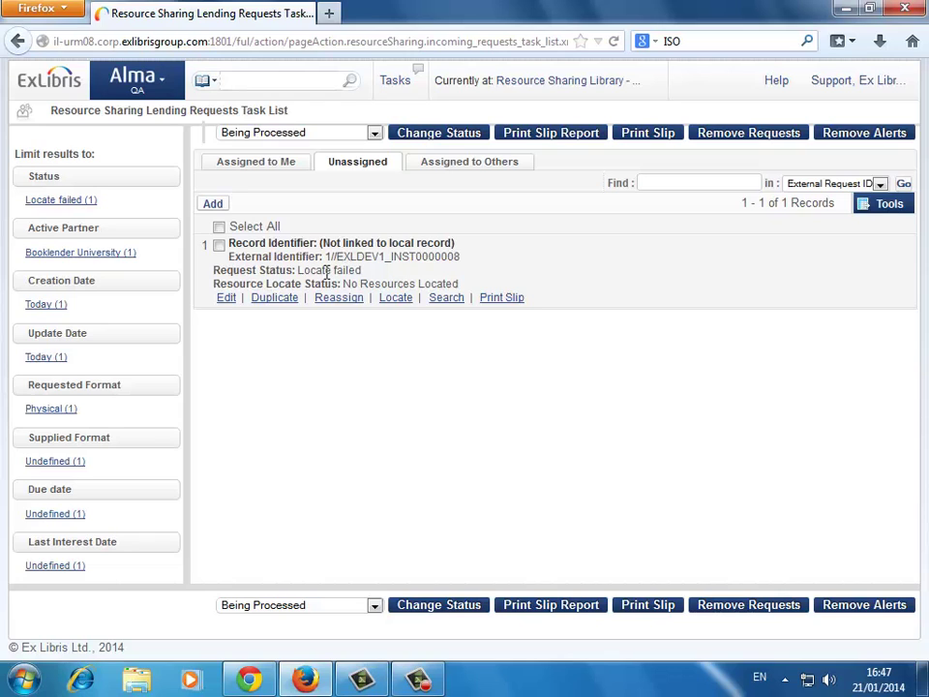
- Search the repository for eum12345 from the lending request and link the request to the Eumenides book record
left_click(446, 300)
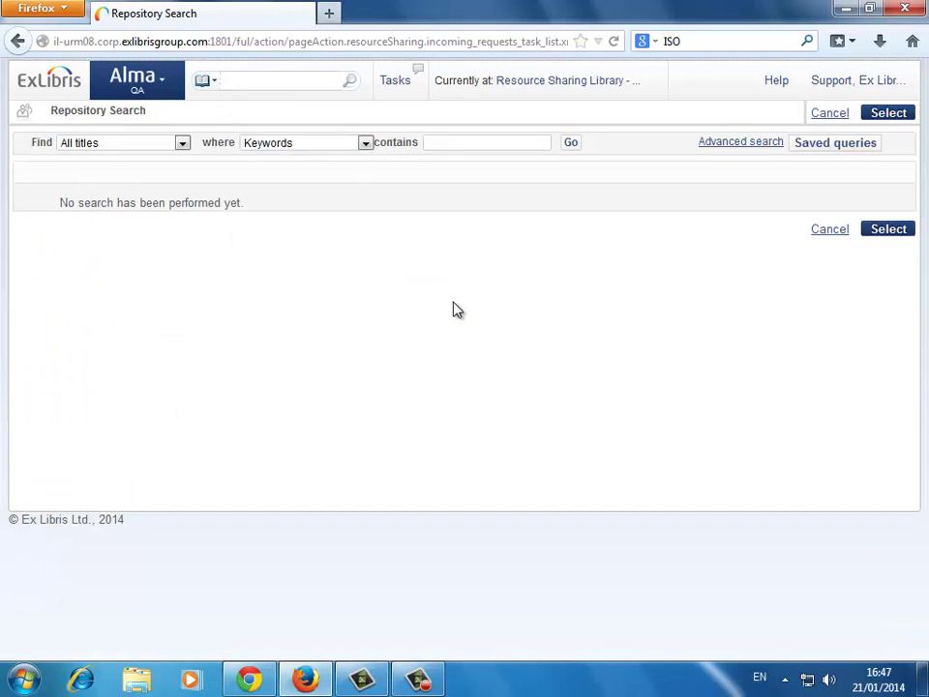
left_click(451, 143)
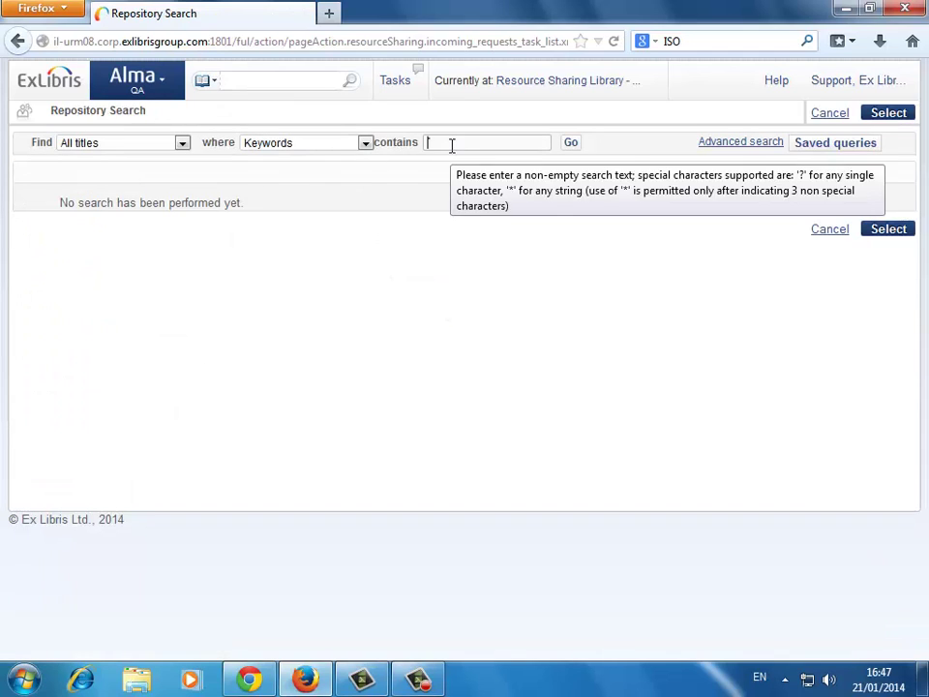
type("eum12345")
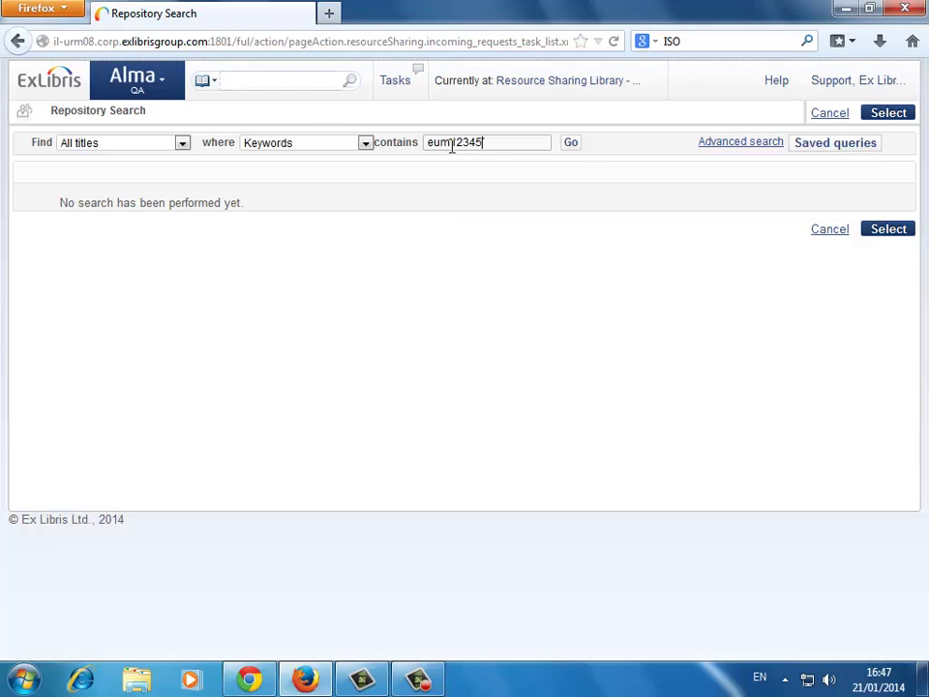
left_click(568, 145)
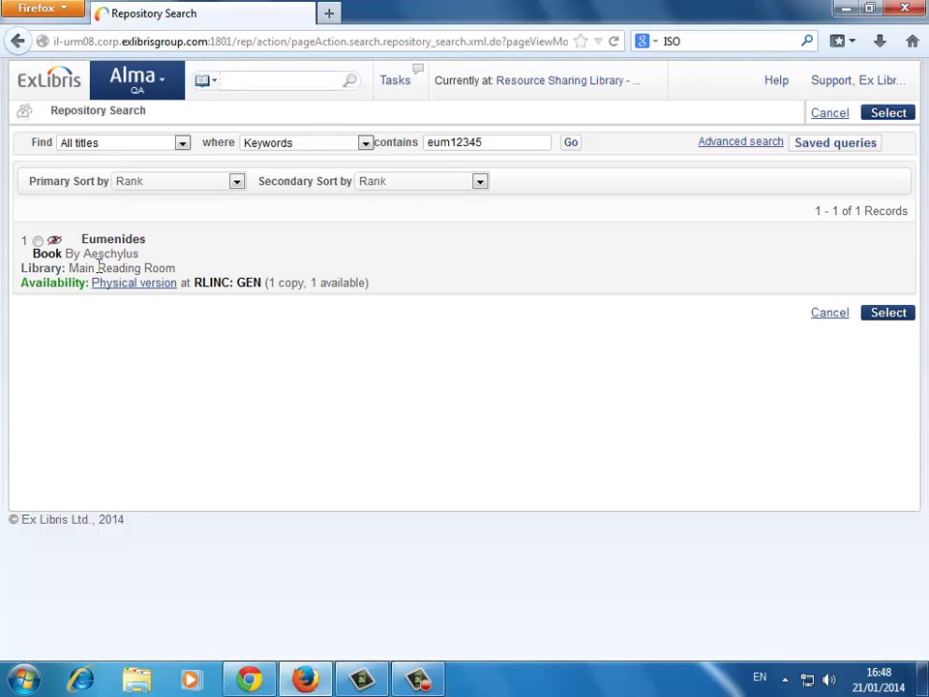
left_click(38, 240)
left_click(890, 315)
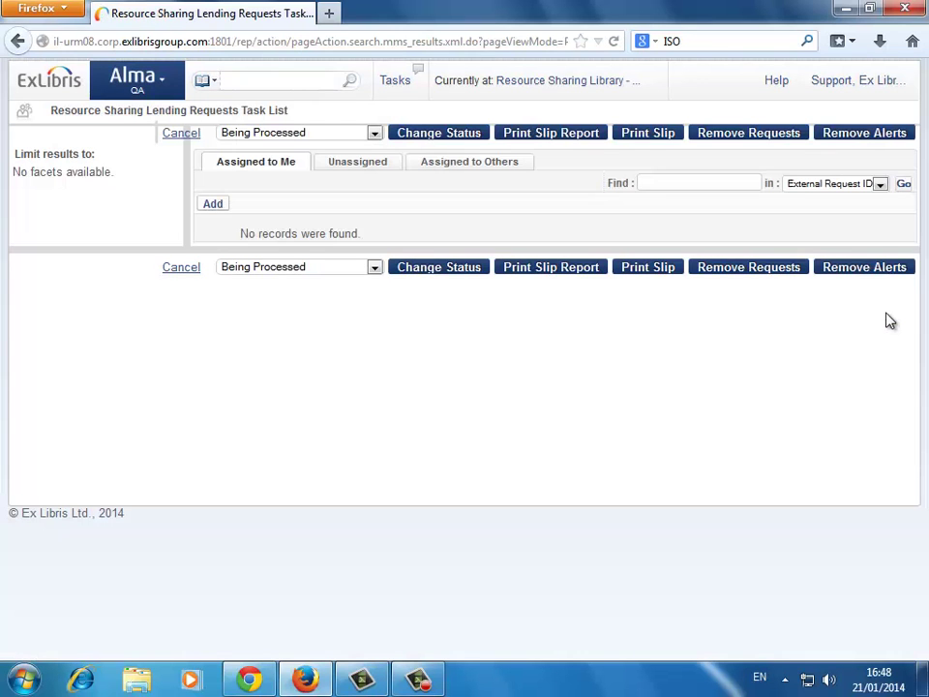
- Return to the unassigned lending requests and copy the external identifier of the Eumenides request
left_click(345, 166)
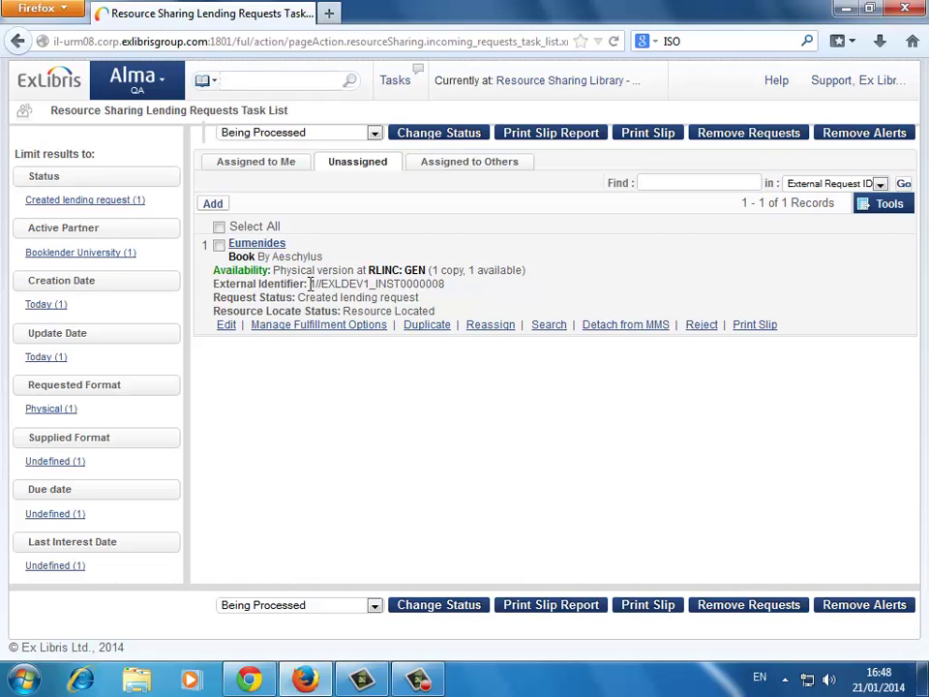
left_click_drag(309, 284, 447, 283)
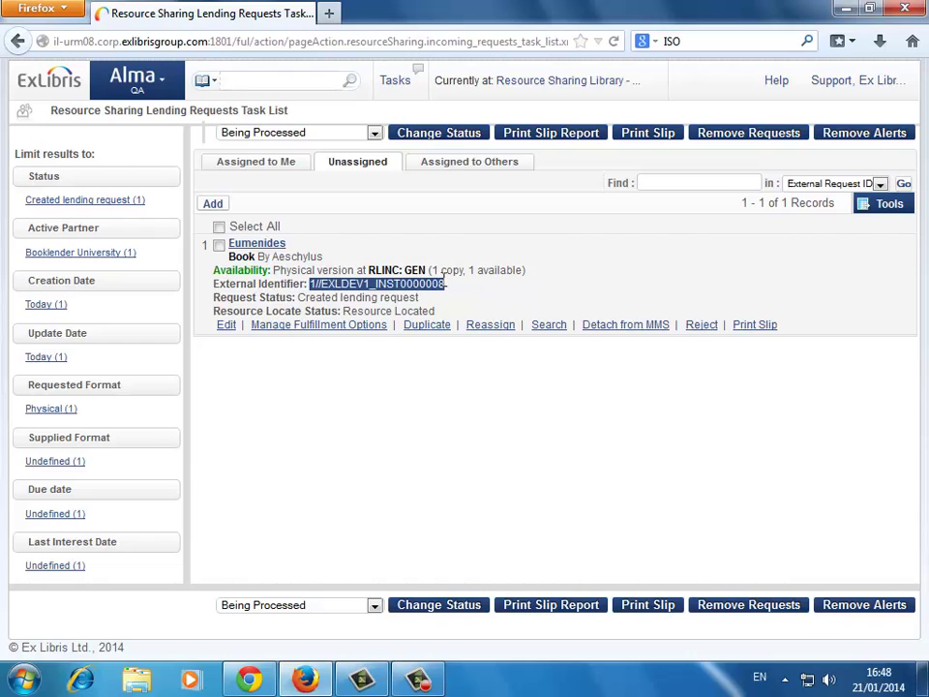
left_click(468, 288)
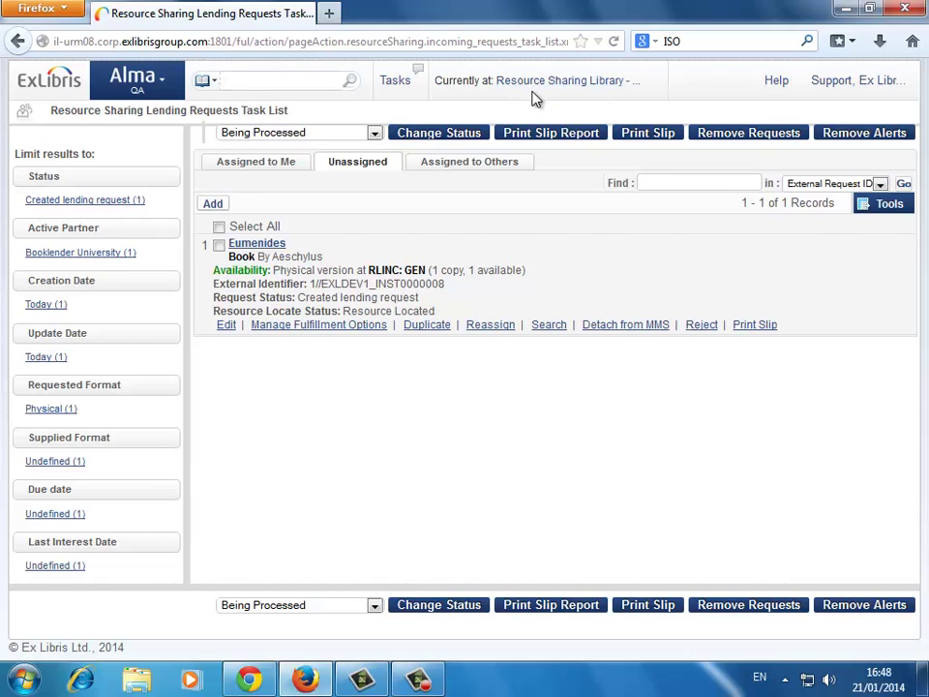
- In Scan In Items, enable the external identifier option and set the scan request ID to 1//EXLDEV1_INST0000008
left_click(165, 85)
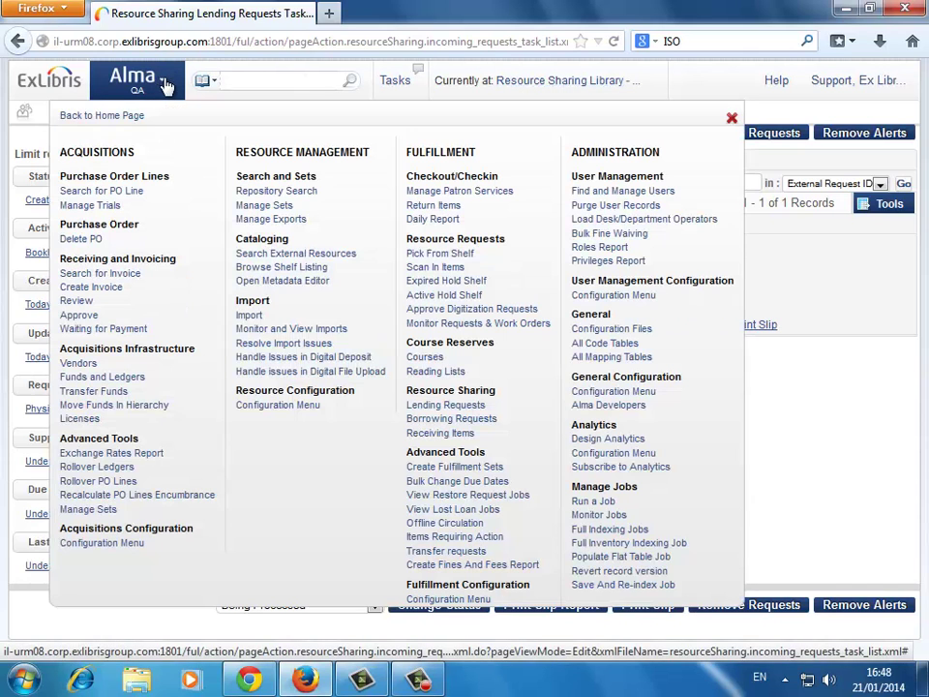
left_click(441, 267)
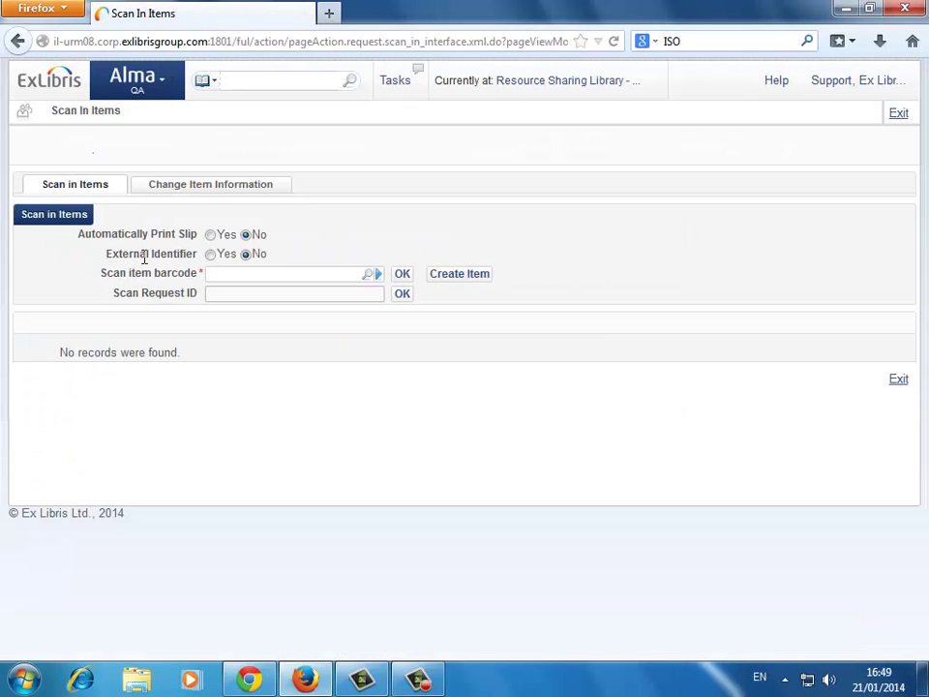
left_click(210, 255)
left_click(226, 292)
type("1//EXLDEV1_INST0000008")
left_click(356, 314)
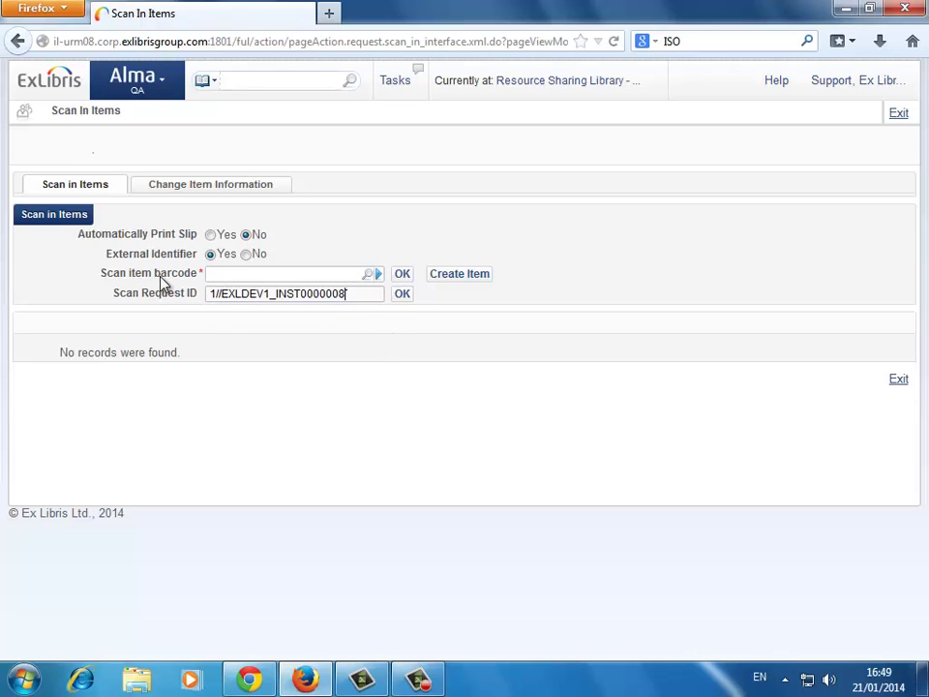
- Enter item barcode eum12345 and submit the scan to ship the item for the lending request
left_click(227, 275)
type("eun12345")
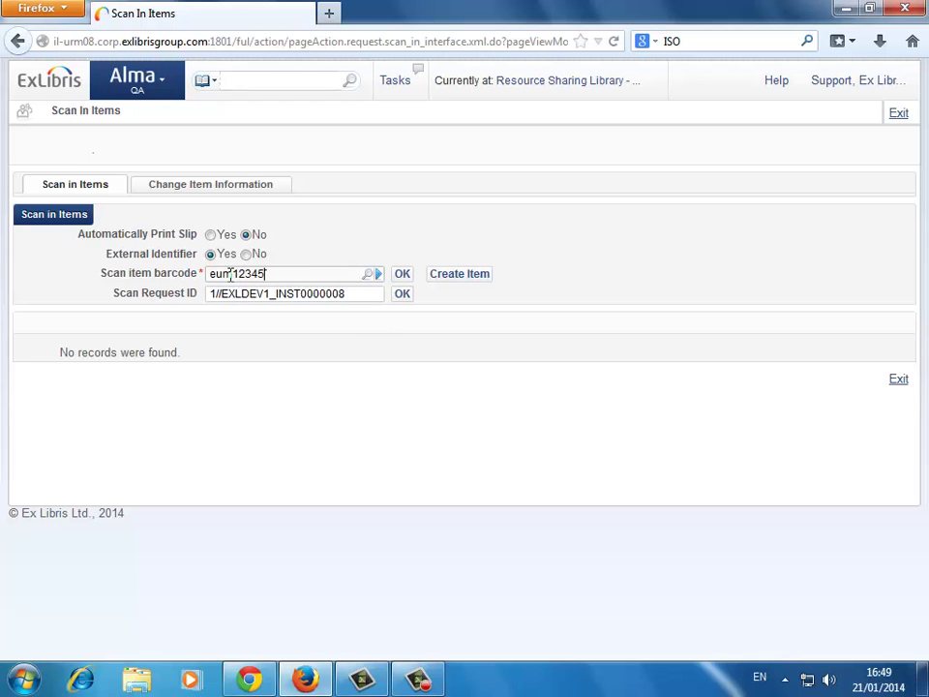
left_click(405, 294)
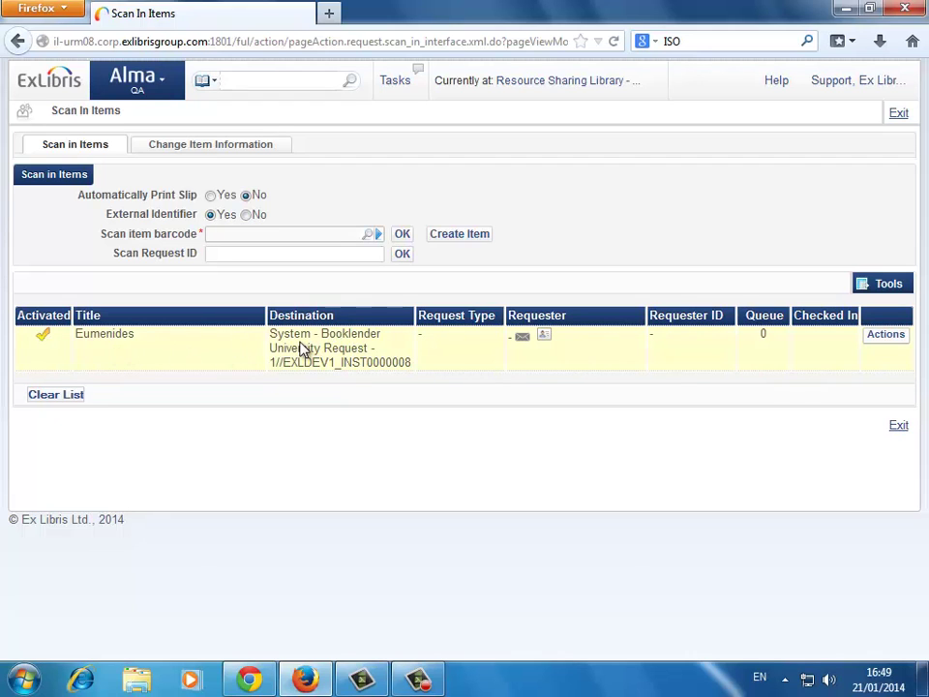
- Reopen the unassigned lending requests to check the status of the Eumenides request
left_click(164, 90)
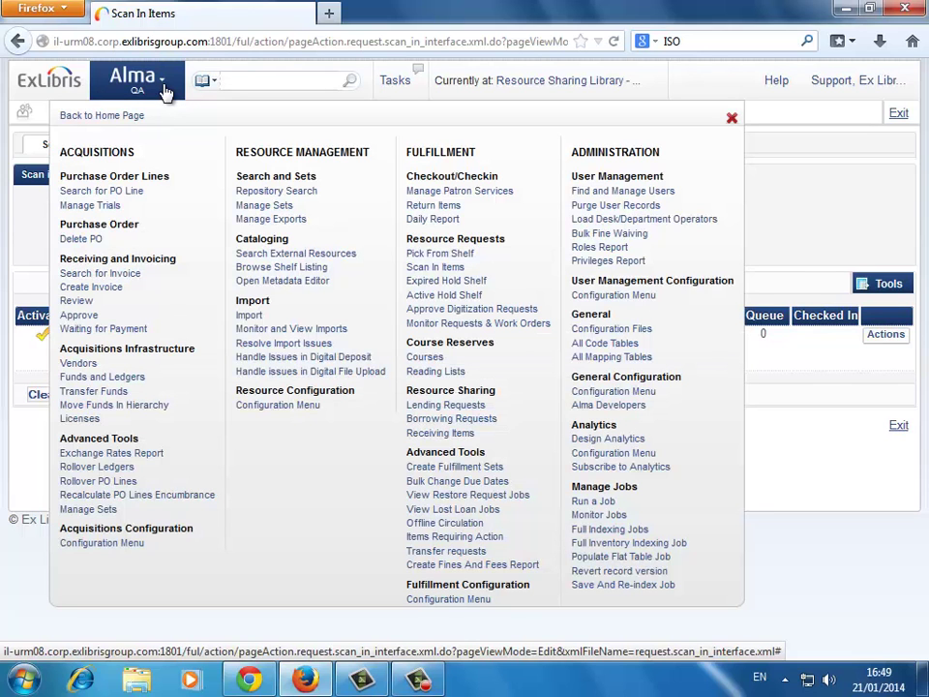
left_click(438, 405)
left_click(364, 161)
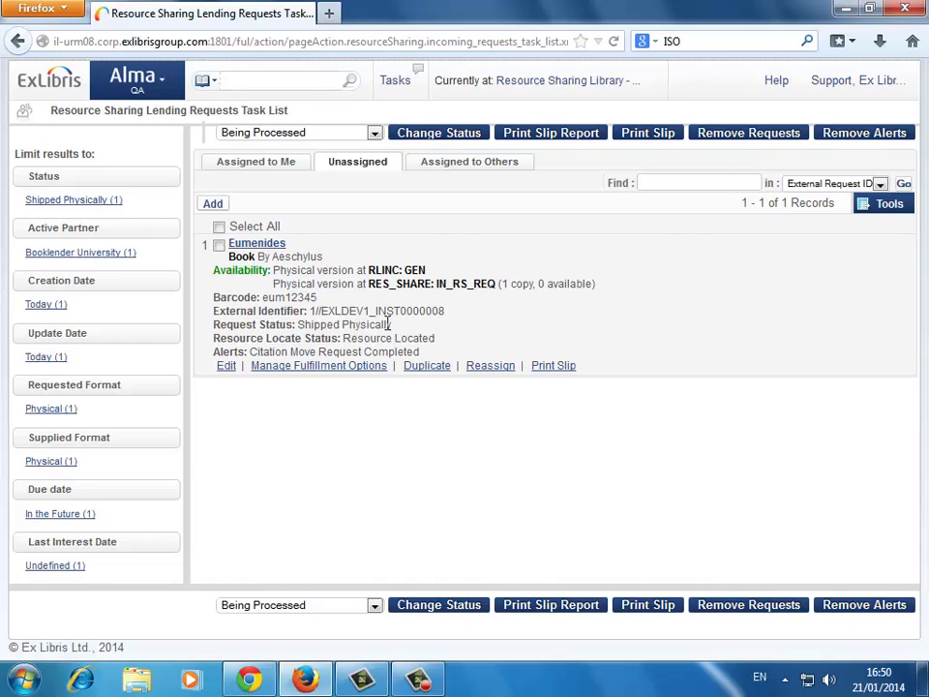
- Switch back to the borrower's Alma session in Chrome and copy the Eumenides borrowing request's external identifier
mouse_move(249, 682)
left_click(309, 557)
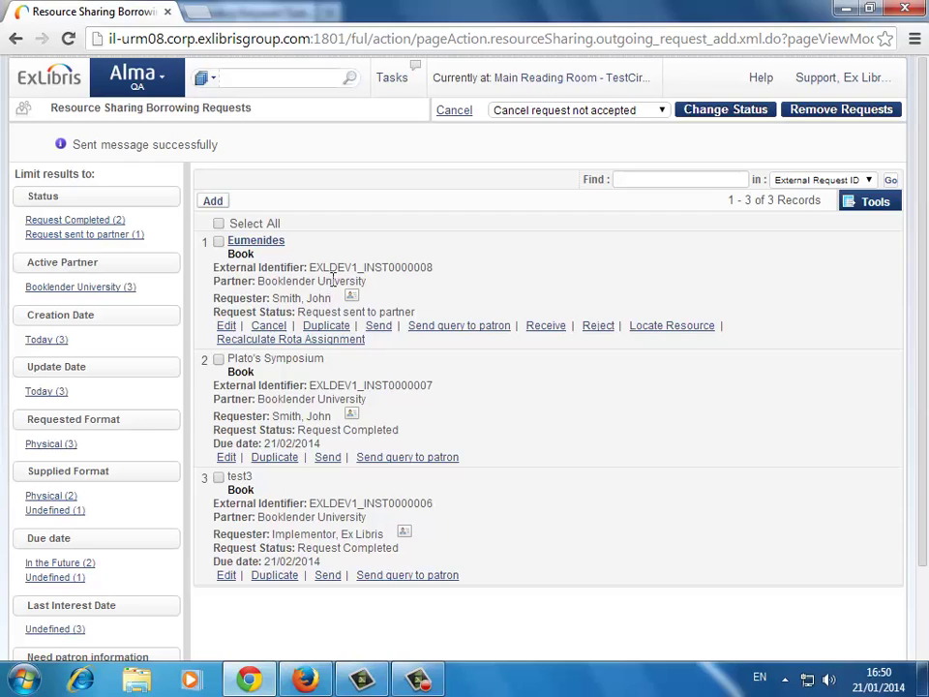
left_click_drag(311, 267, 435, 264)
key("ctrl+c")
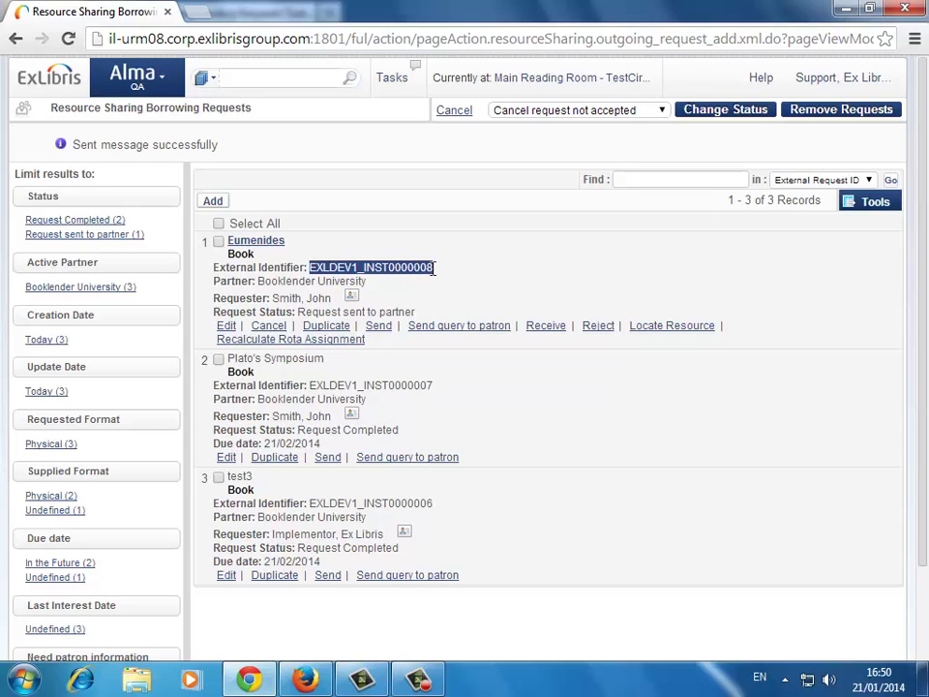
- Change the current desk to Resource Sharing Library - Resource Sharing Desk
left_click(430, 268)
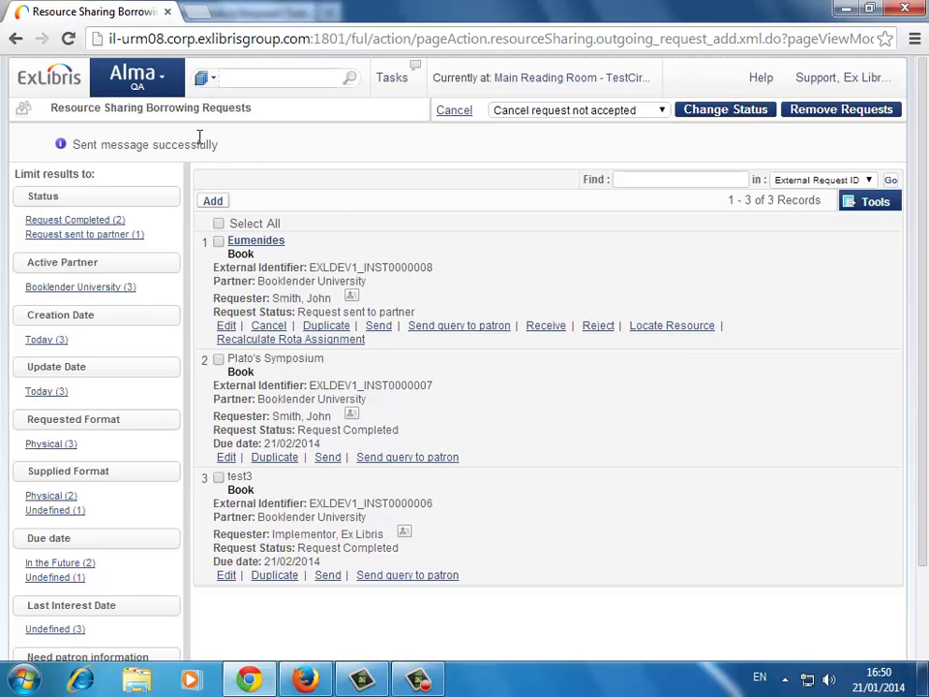
left_click(172, 89)
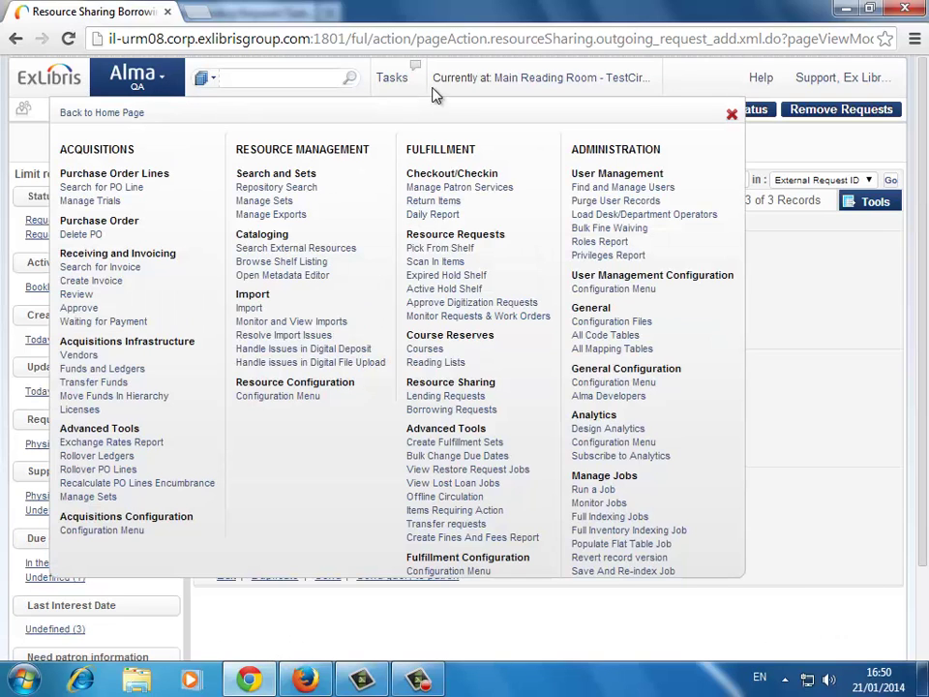
left_click(733, 115)
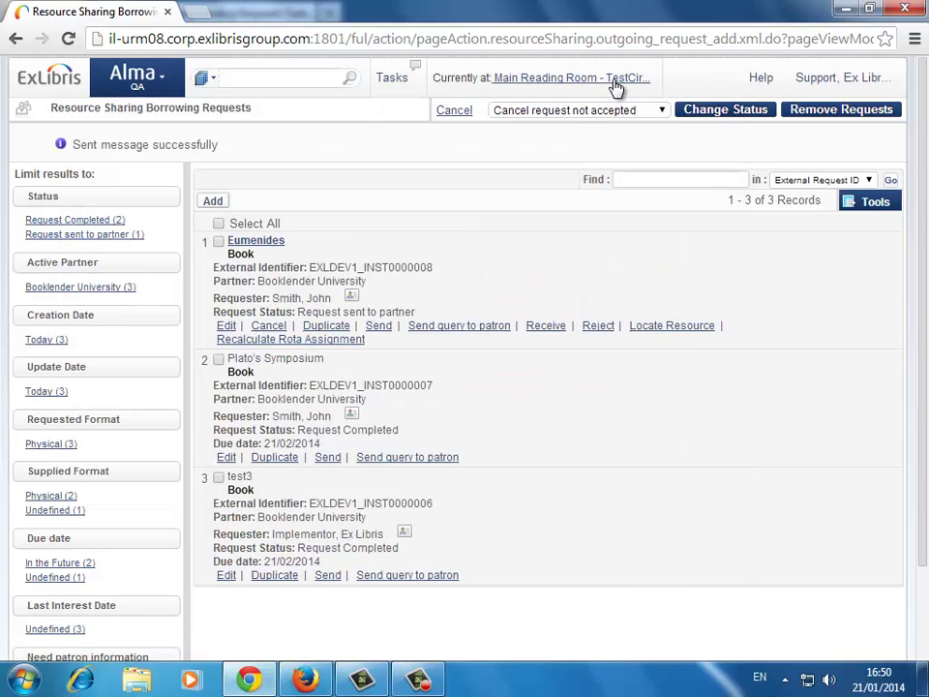
left_click(627, 80)
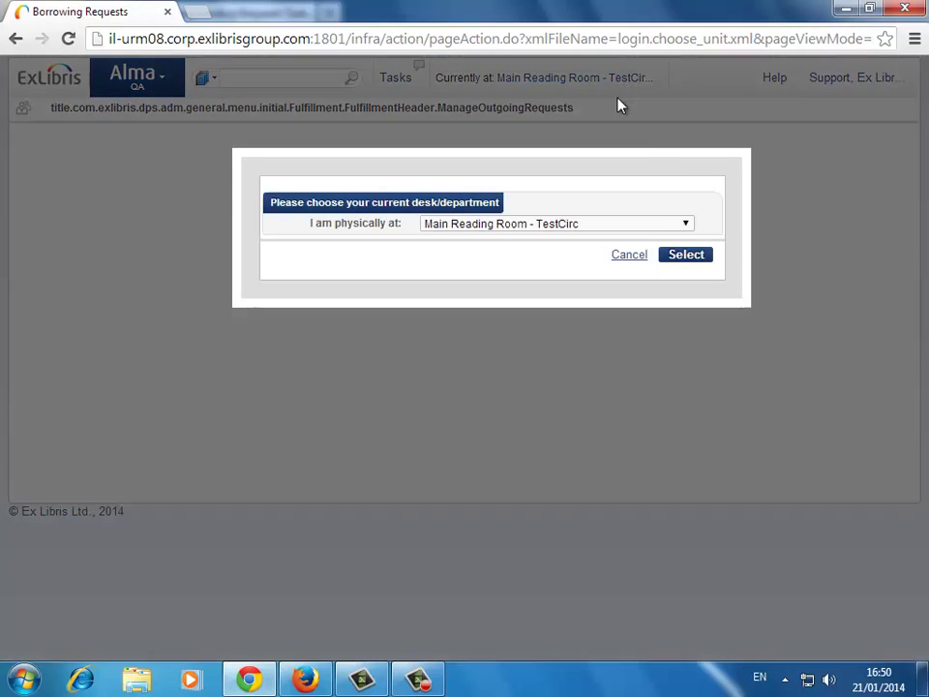
left_click(688, 223)
left_click(546, 270)
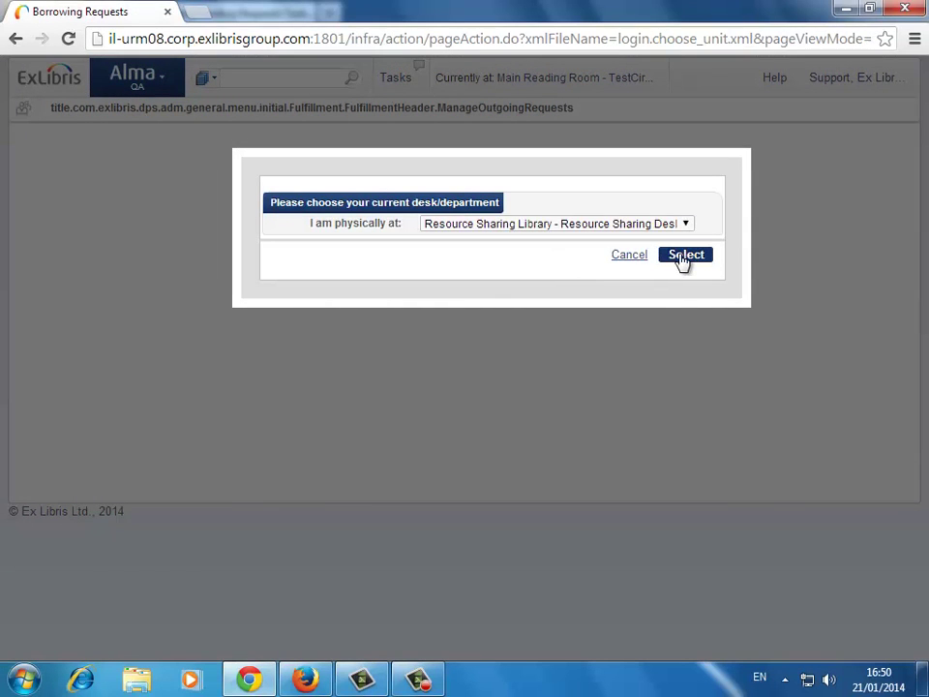
left_click(683, 258)
- In Scan In Items, submit the copied external identifier of the Eumenides borrowing request as the scan request ID
left_click(172, 90)
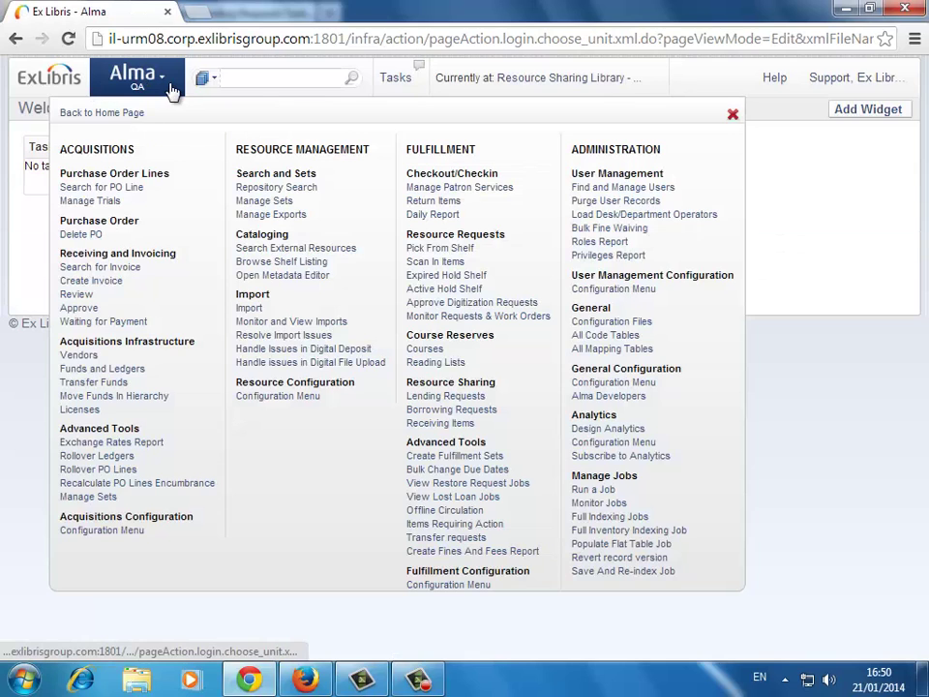
left_click(443, 265)
left_click(245, 251)
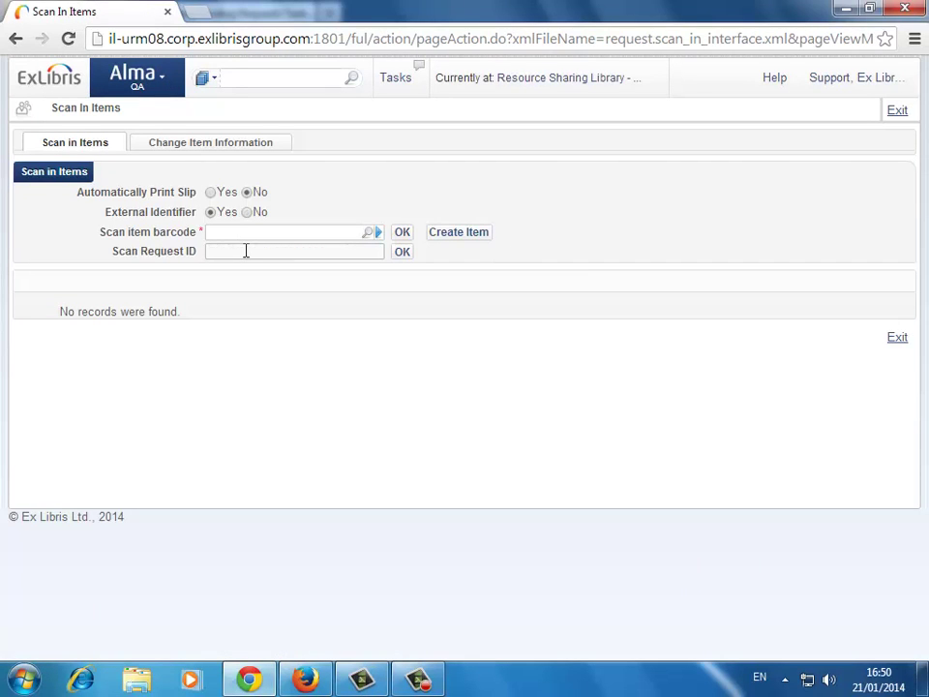
key("ctrl+v")
left_click(402, 252)
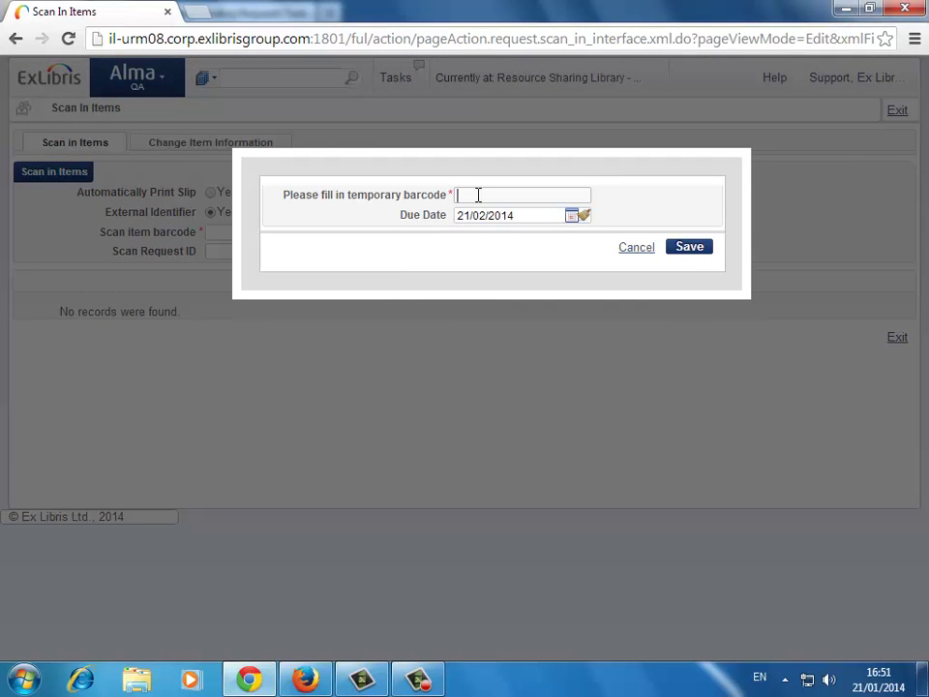
- Assign the temporary barcode eum12345temp to the received Eumenides item and save it
type("eurn")
type("12345temp")
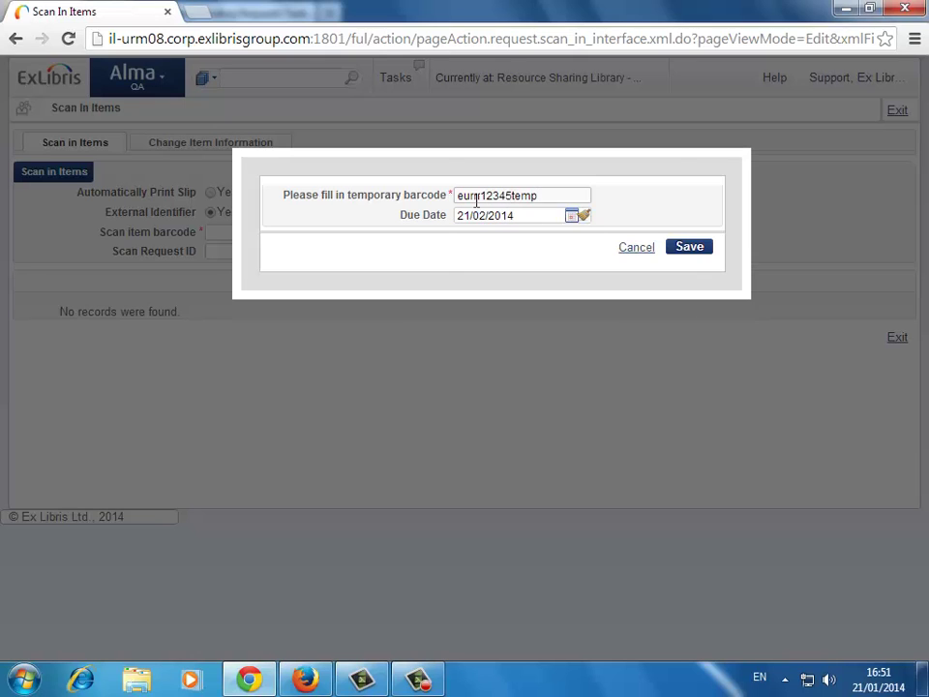
left_click(698, 247)
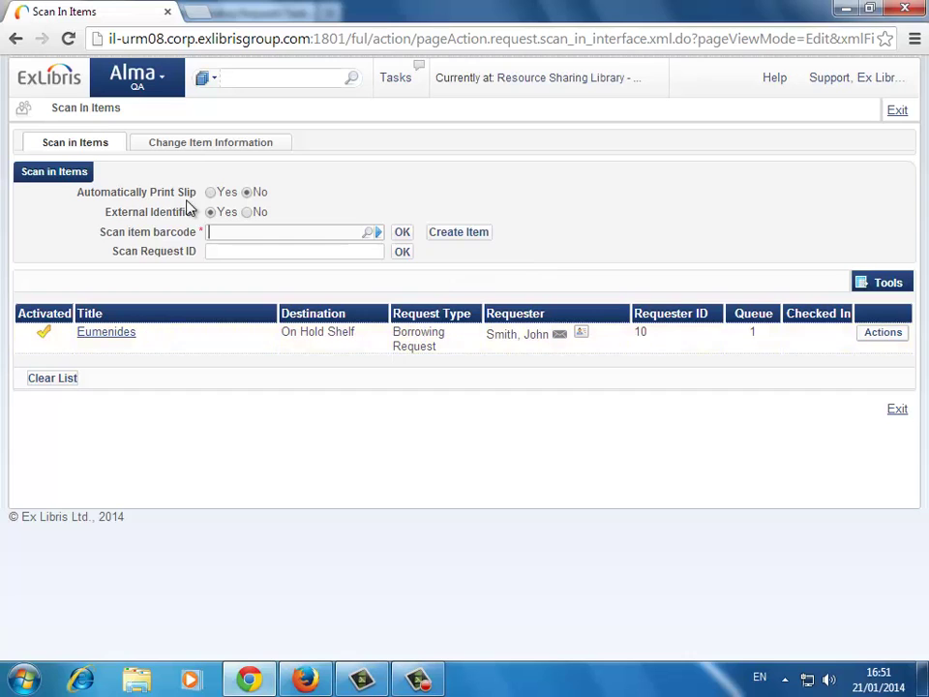
- Open the borrowing requests and return the Eumenides item to the partner
left_click(164, 87)
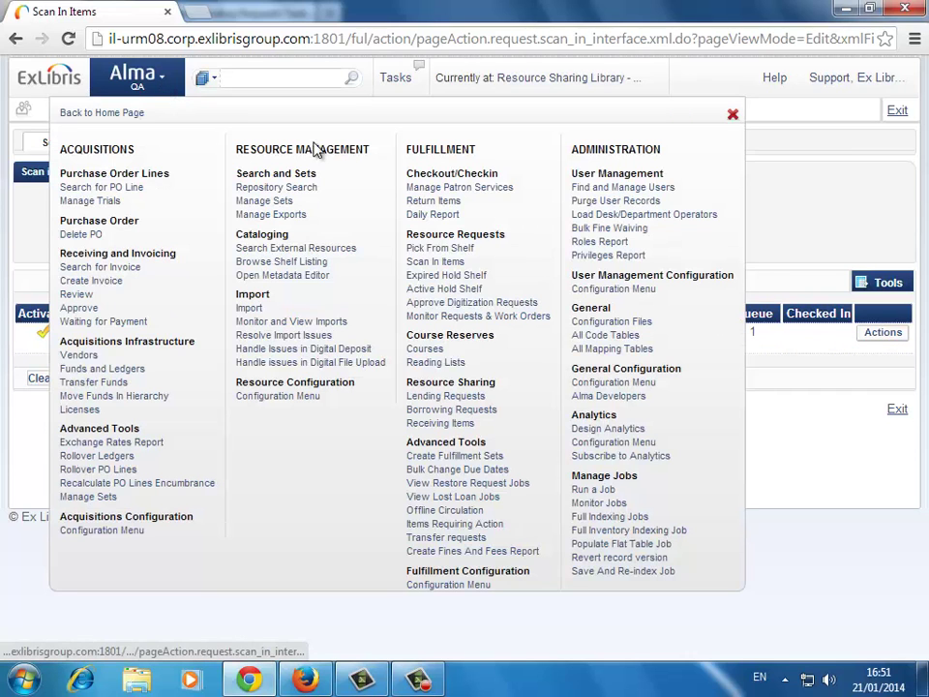
left_click(472, 416)
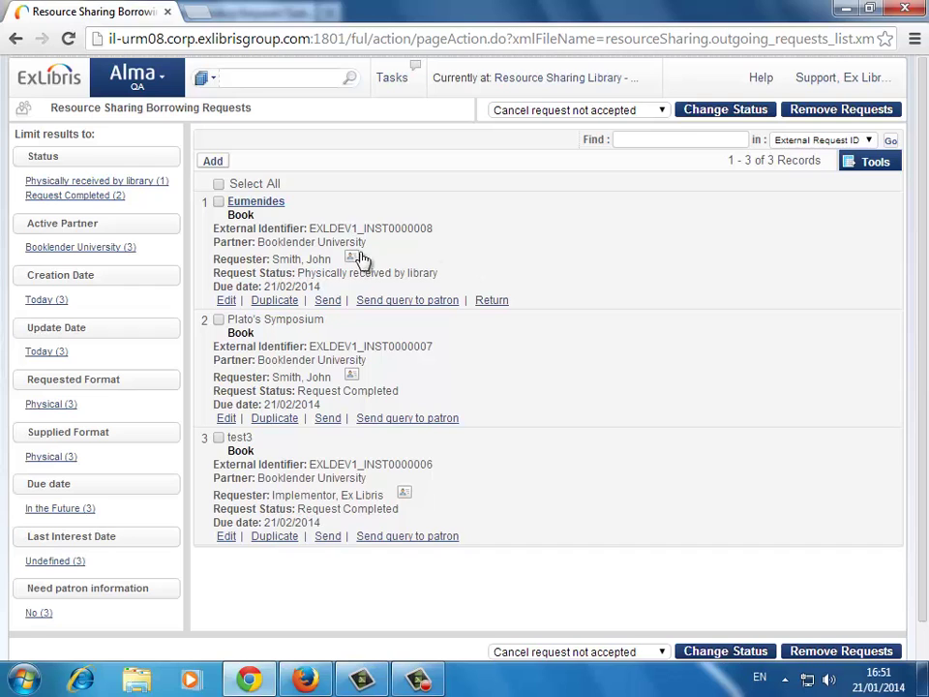
left_click(494, 301)
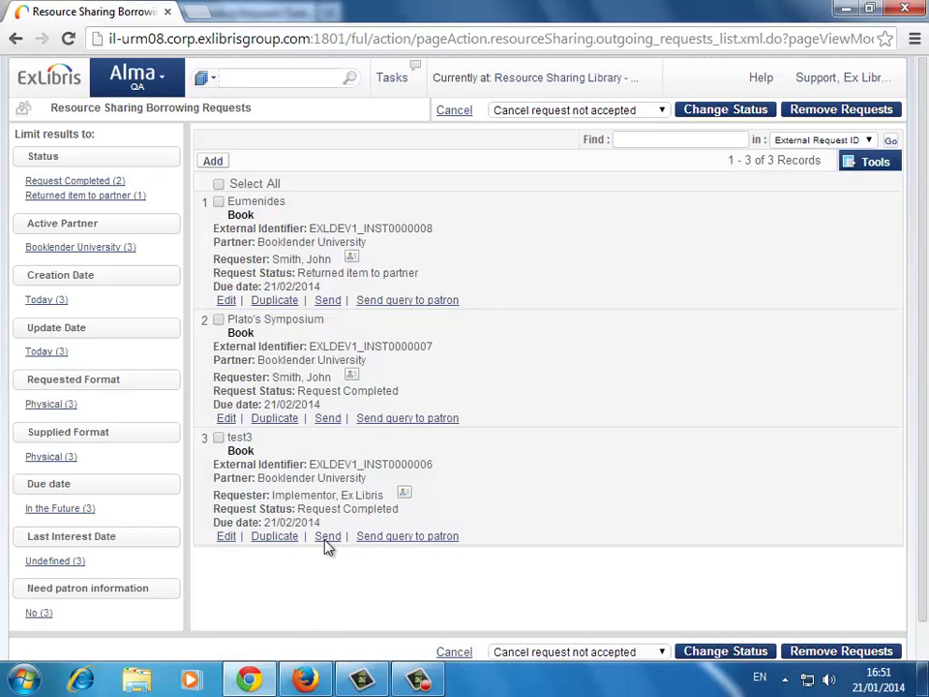
- Switch to the lender's Alma session in Firefox and mark the unassigned Eumenides lending request as checked in
left_click(306, 683)
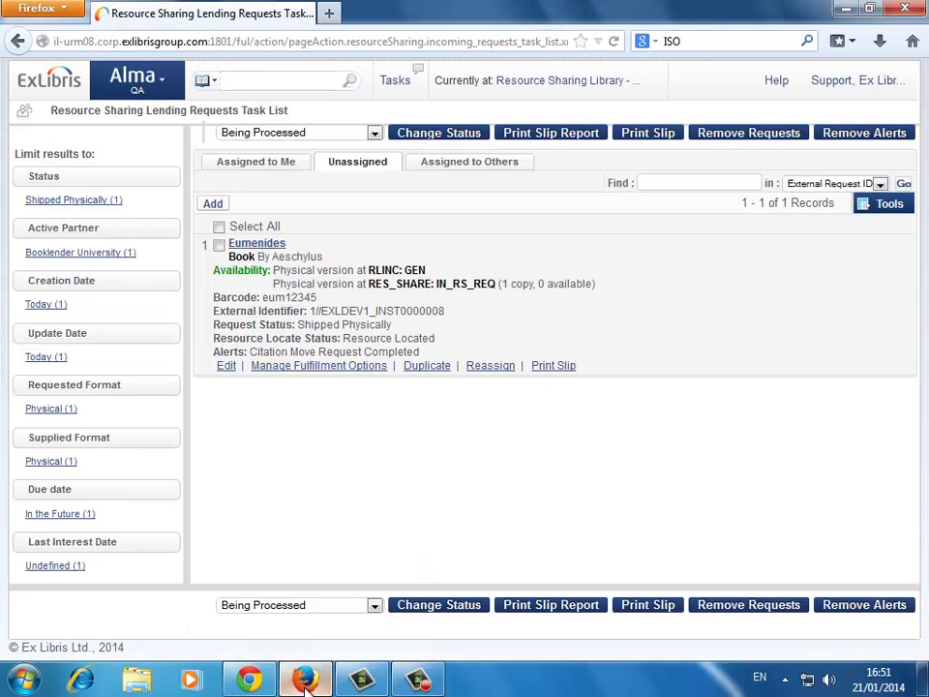
left_click(167, 81)
left_click(453, 406)
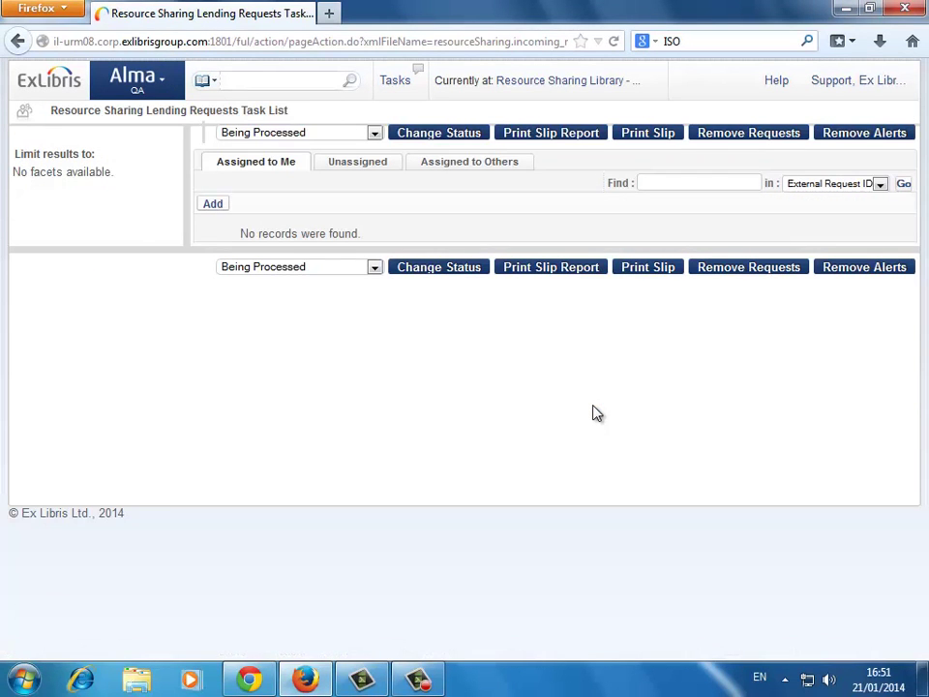
left_click(355, 163)
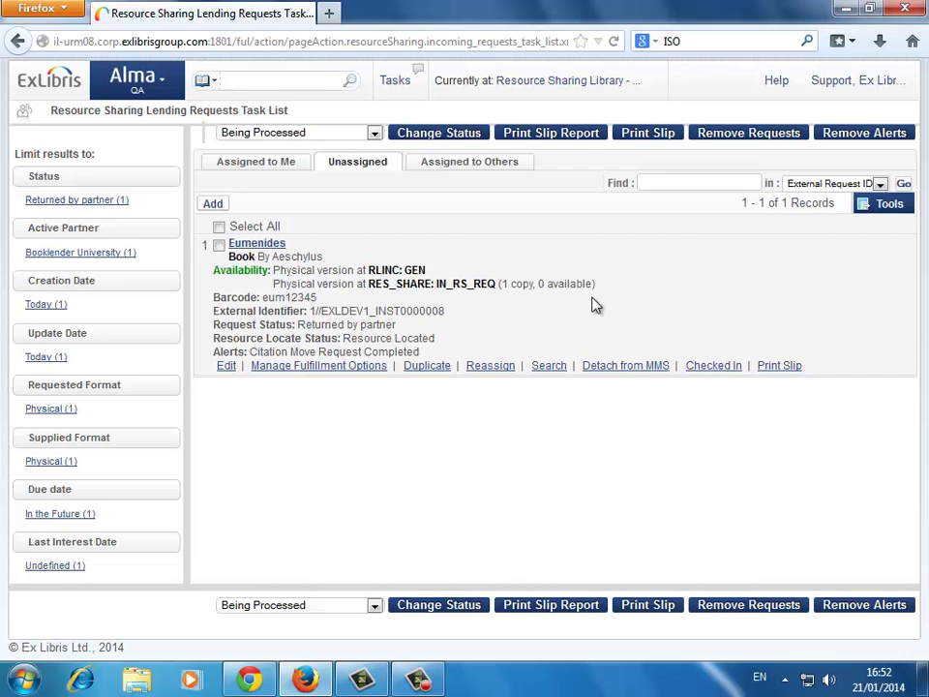
left_click(715, 368)
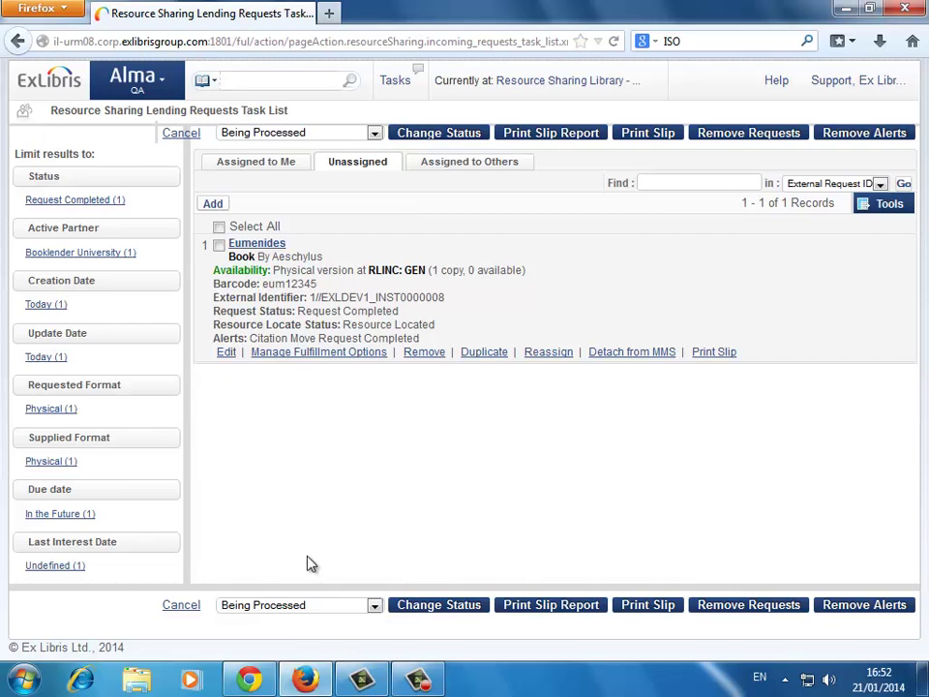
- Switch back to the borrower's Alma session in Chrome and reopen the borrowing requests to check the status of Eumenides
left_click(248, 680)
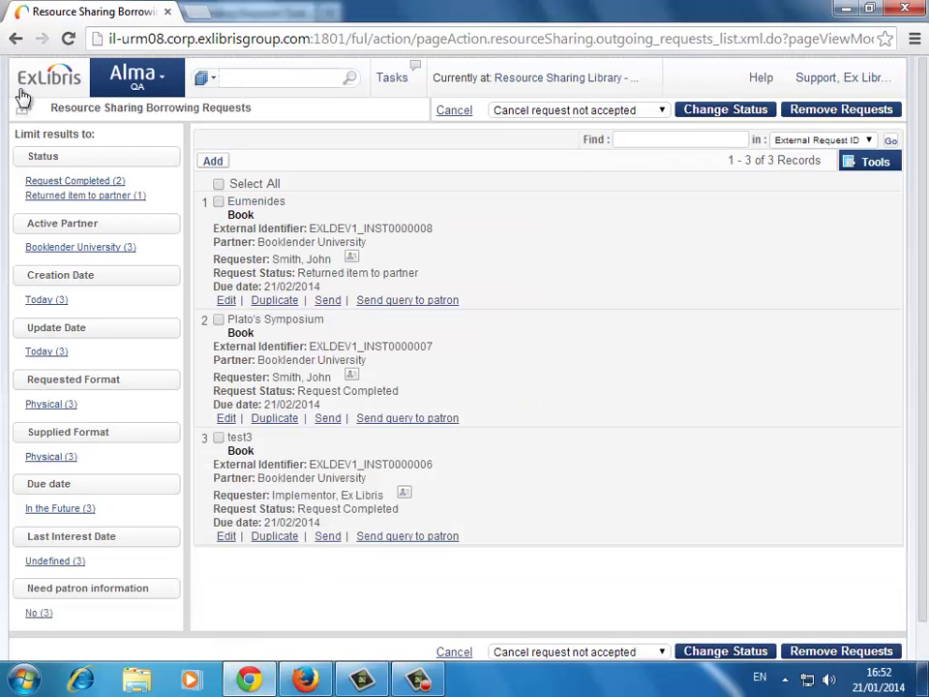
left_click(121, 72)
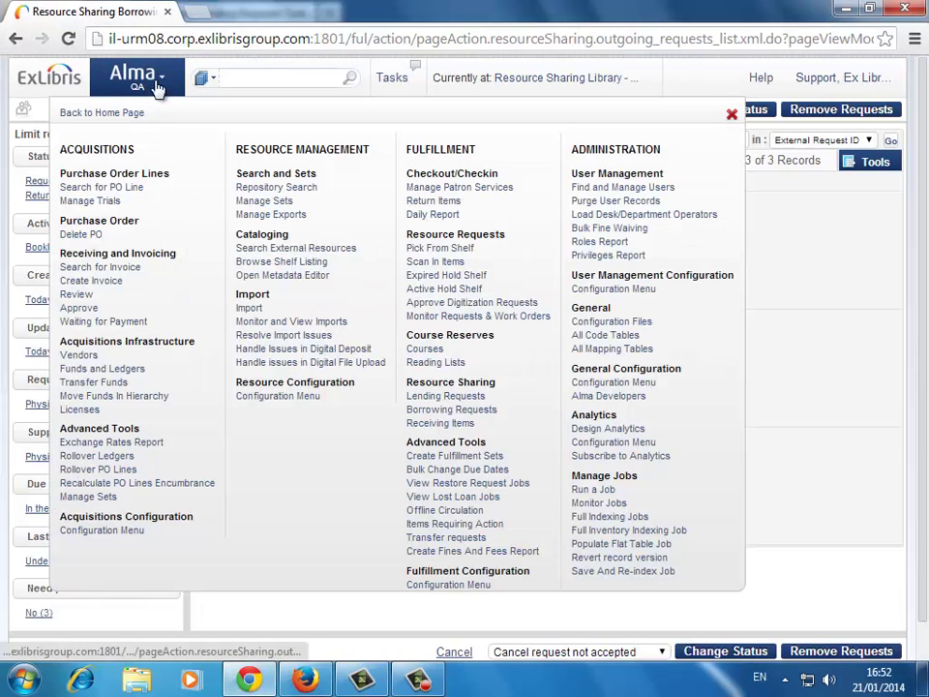
left_click(440, 409)
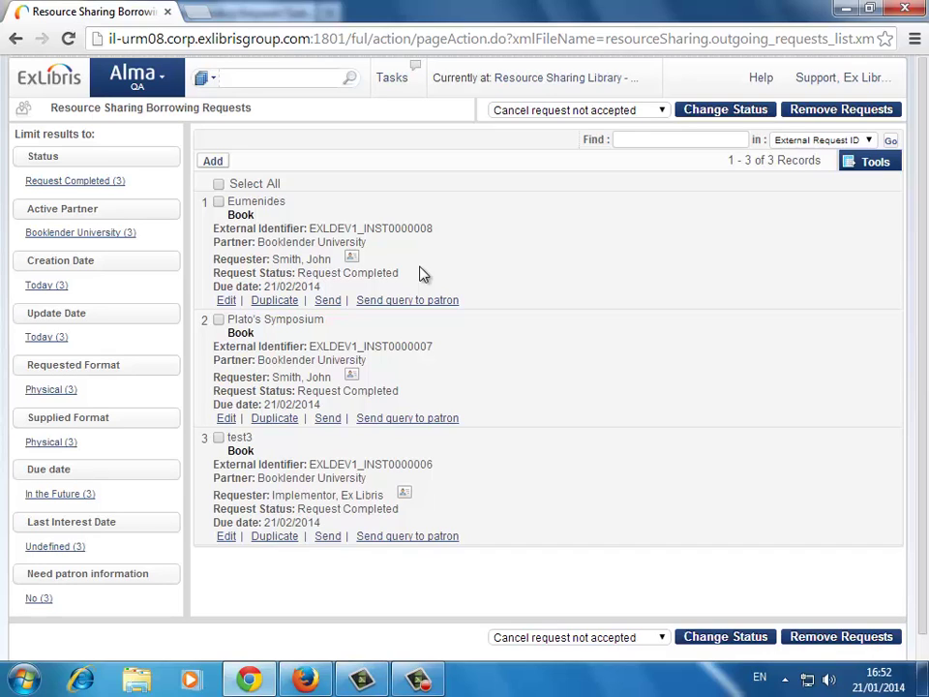
- Open the resource sharing workflow profiles in the fulfillment configuration
left_click(165, 79)
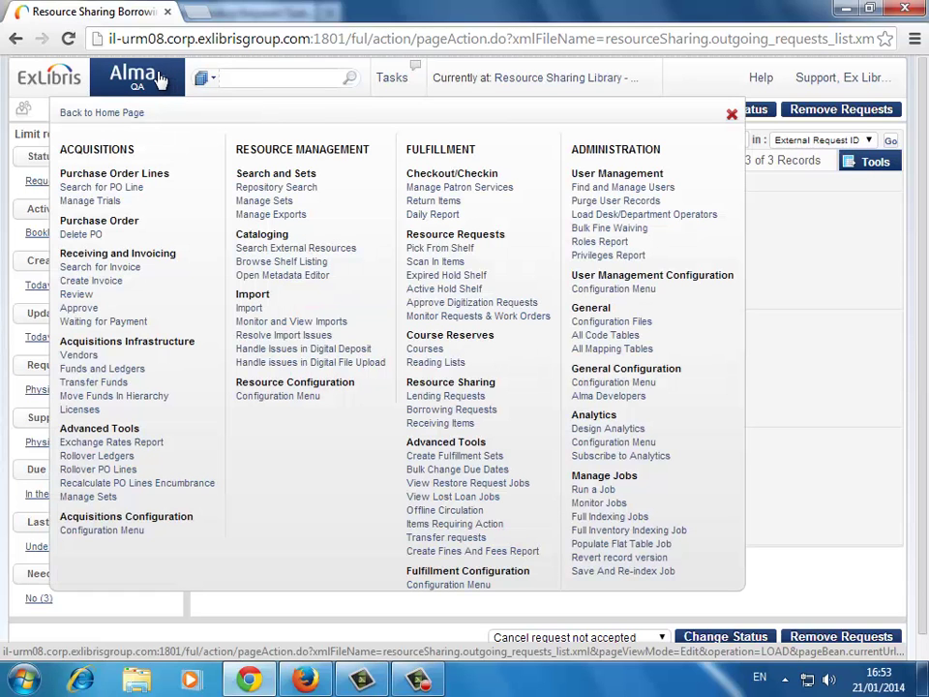
left_click(448, 584)
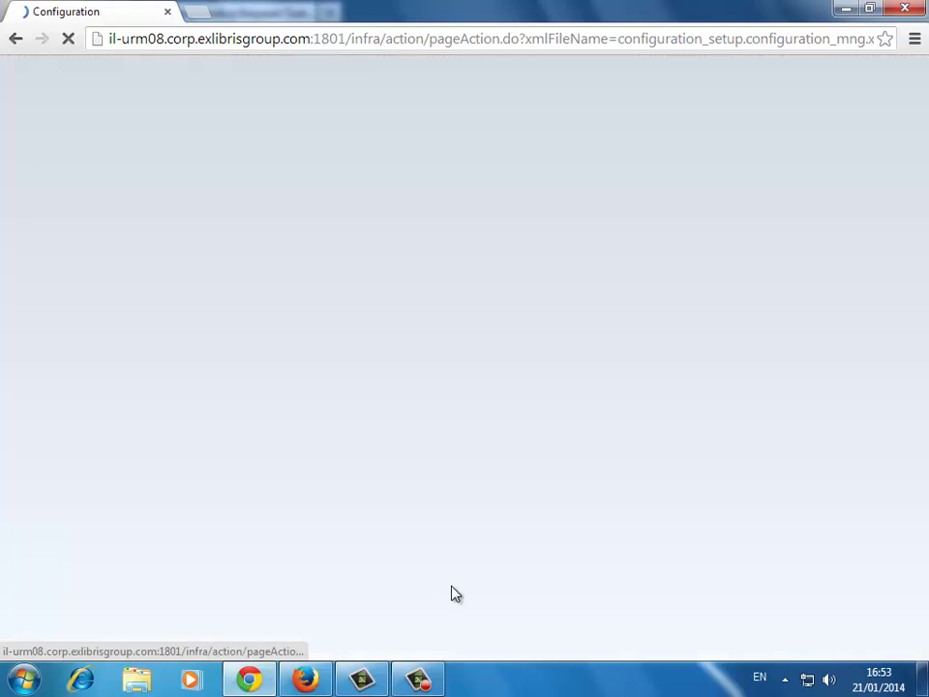
scroll(325, 457, "down", 1)
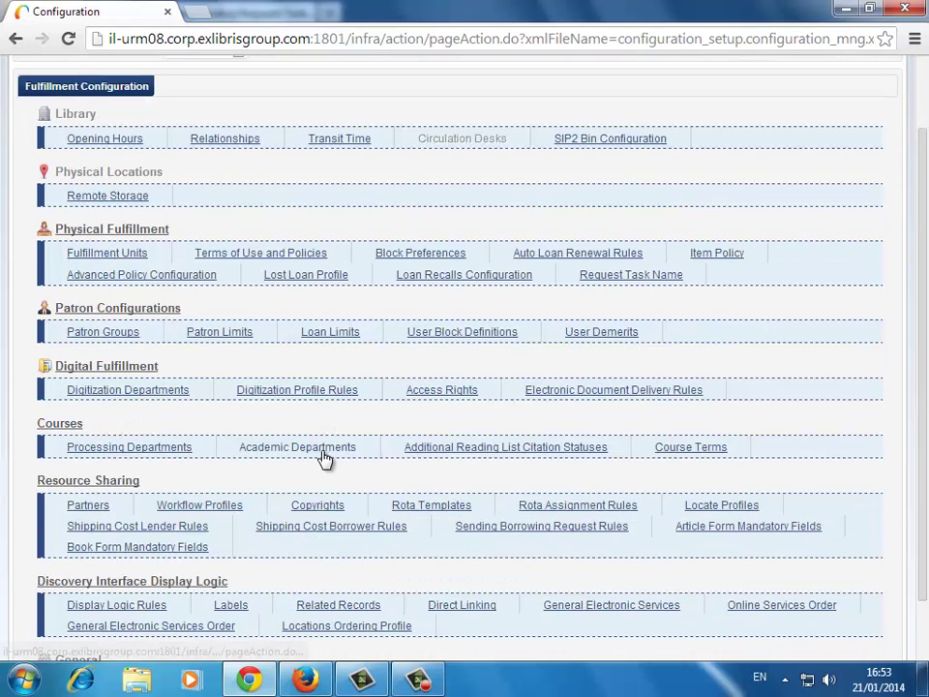
scroll(323, 456, "down", 1)
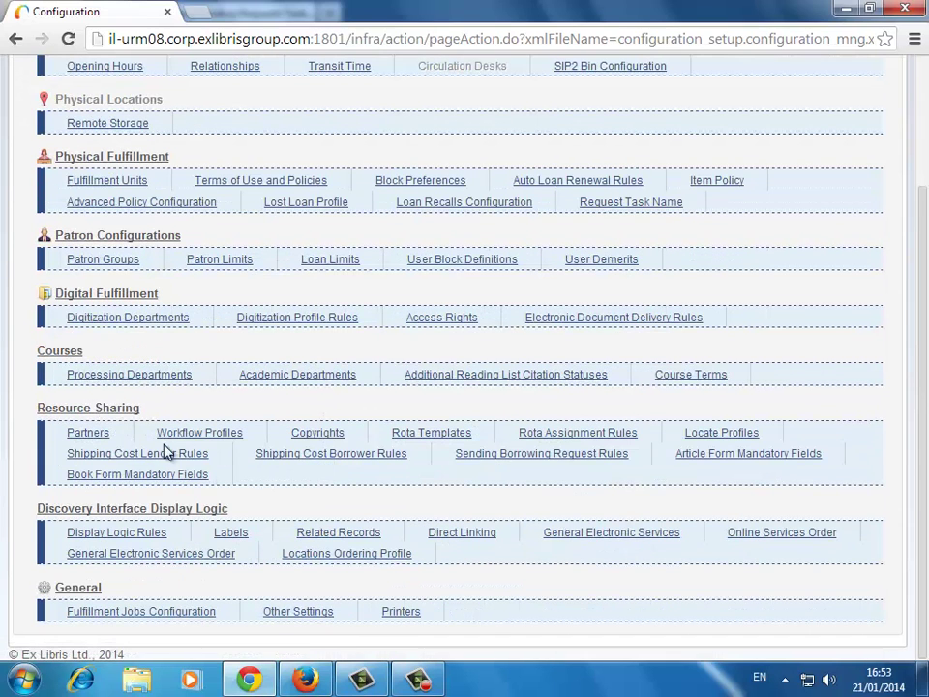
left_click(201, 440)
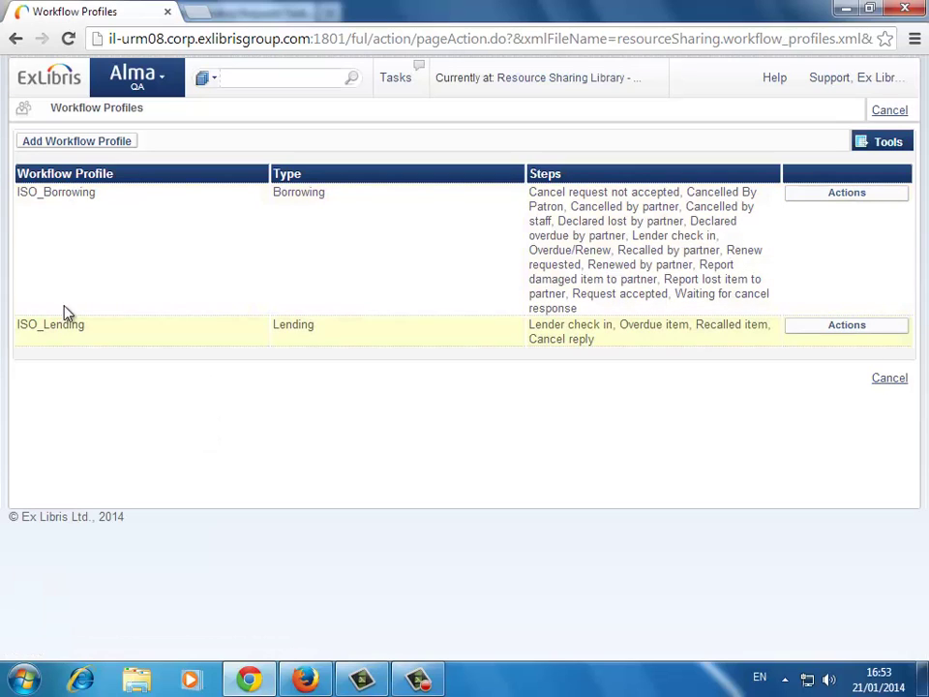
- Examine the Lender check in step in the ISO_Borrowing and ISO_Lending workflow profiles
left_click_drag(631, 235, 717, 235)
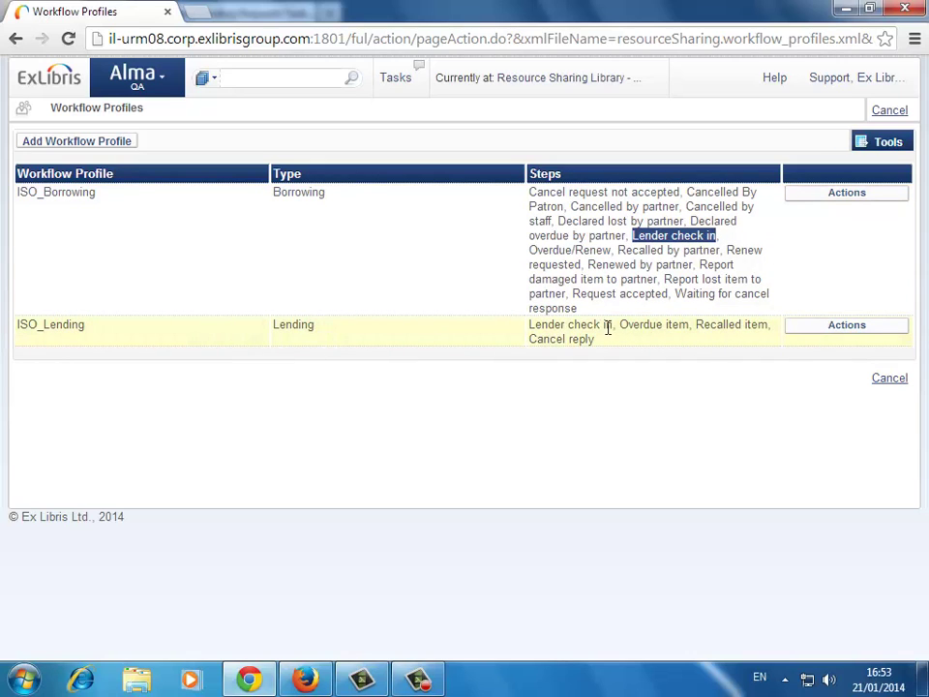
left_click_drag(529, 326, 616, 327)
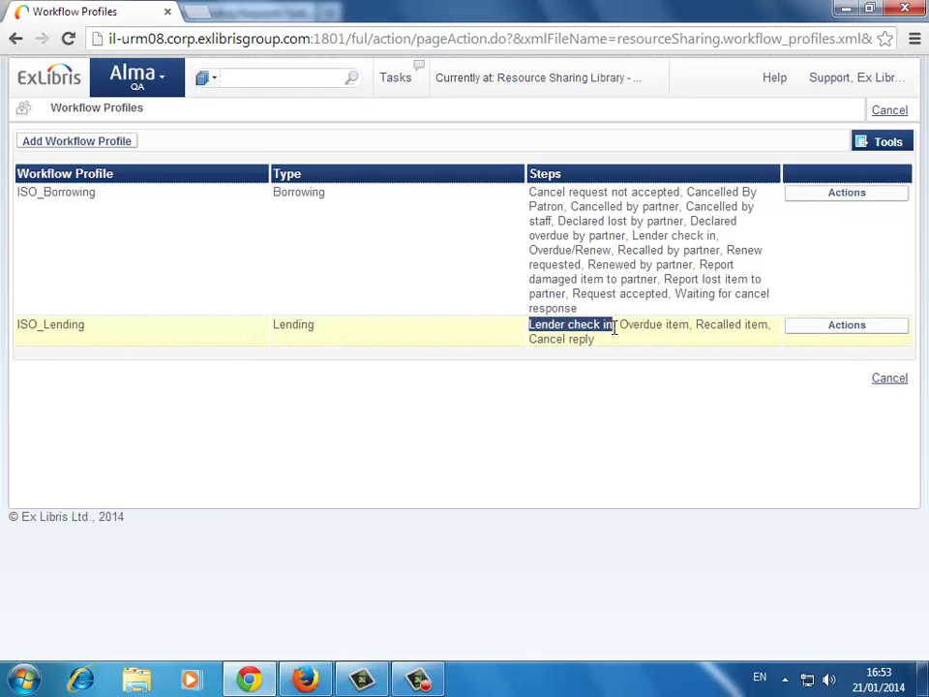
left_click(612, 327)
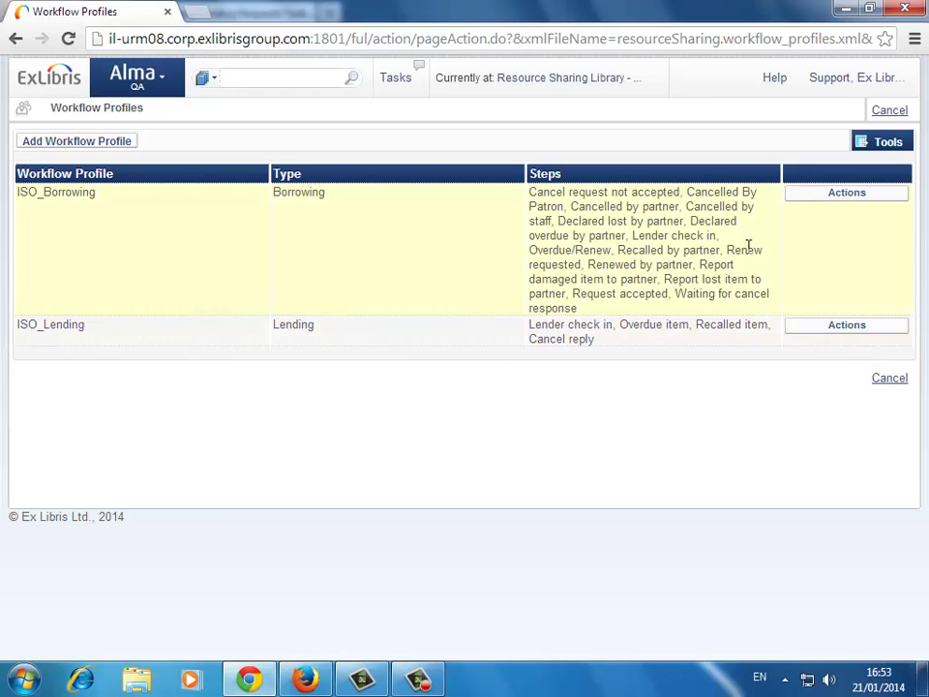
- Add a borrowing workflow profile TEMP_LENDER_WF with the steps Cancelled by partner, Declared overdue by partner, Lender check in and Overdue/Renew
left_click(116, 142)
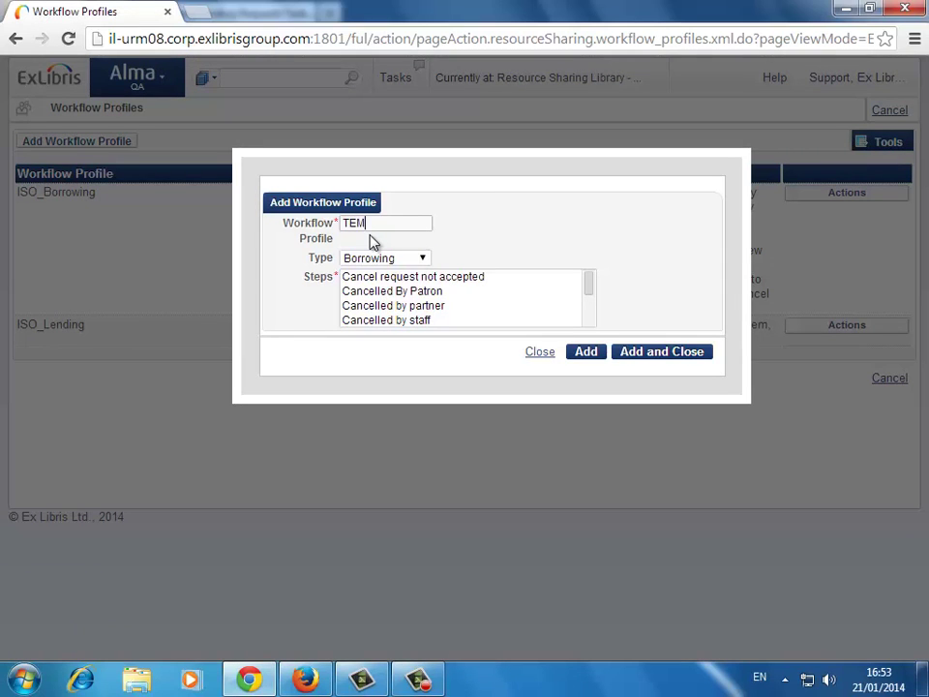
type("TEMPLENDER_WF_")
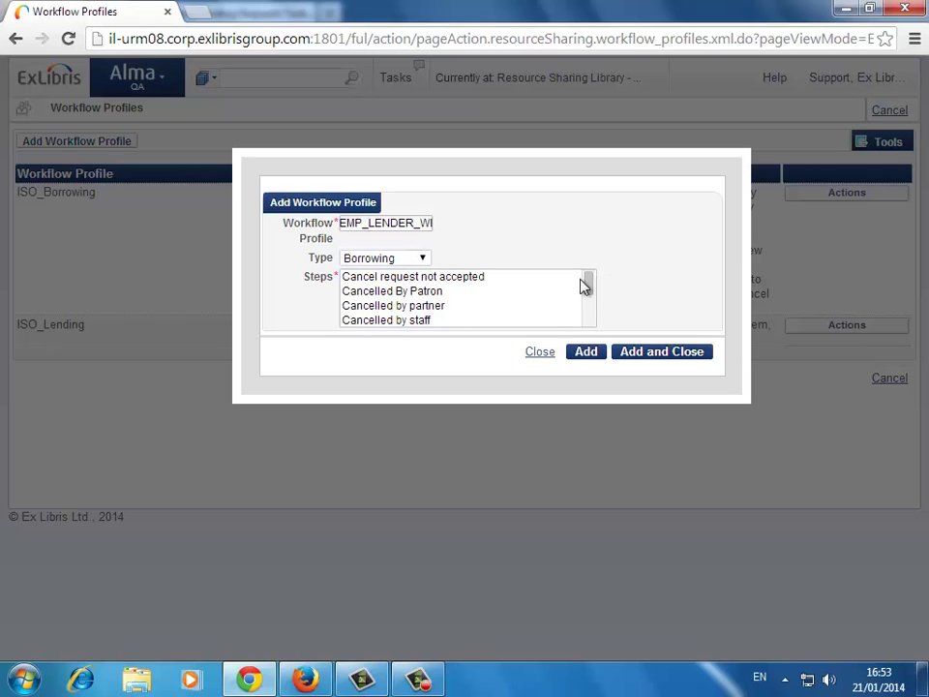
left_click(590, 282)
left_click_drag(591, 283, 592, 298)
left_click(380, 292)
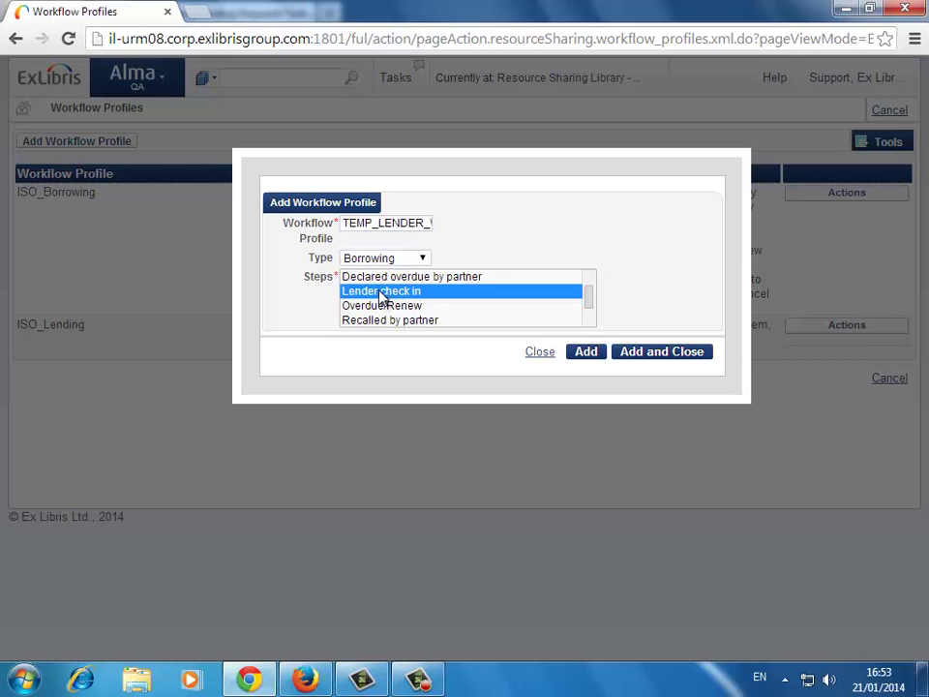
left_click(383, 305, "ctrl")
left_click(396, 277, "ctrl")
left_click_drag(590, 302, 591, 283)
left_click(439, 291)
left_click(649, 354)
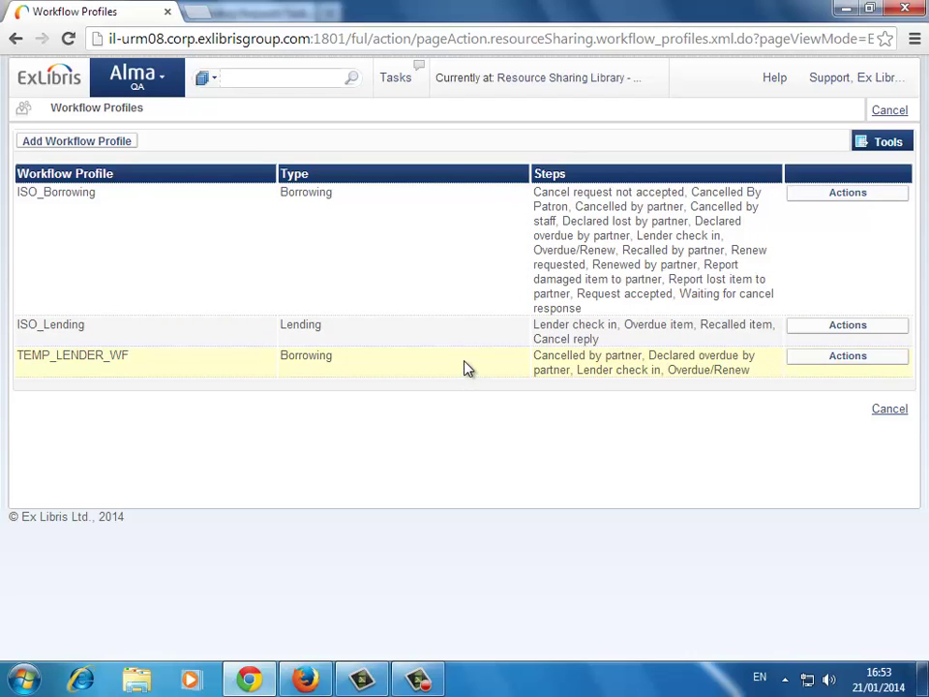
- Open the Booklender University resource sharing partner record for editing from the fulfillment configuration
left_click(162, 83)
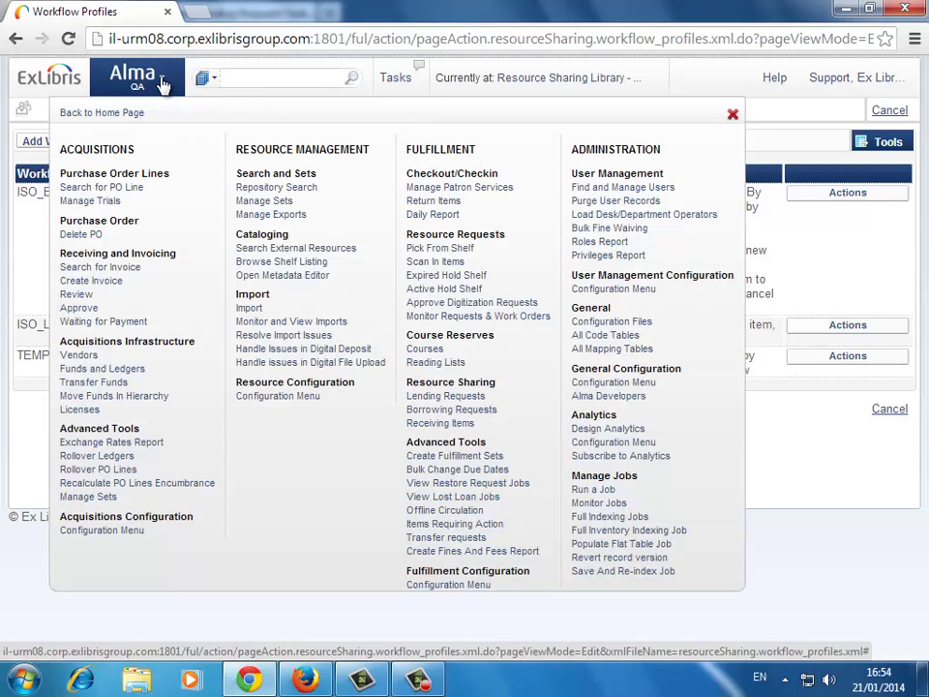
left_click(448, 584)
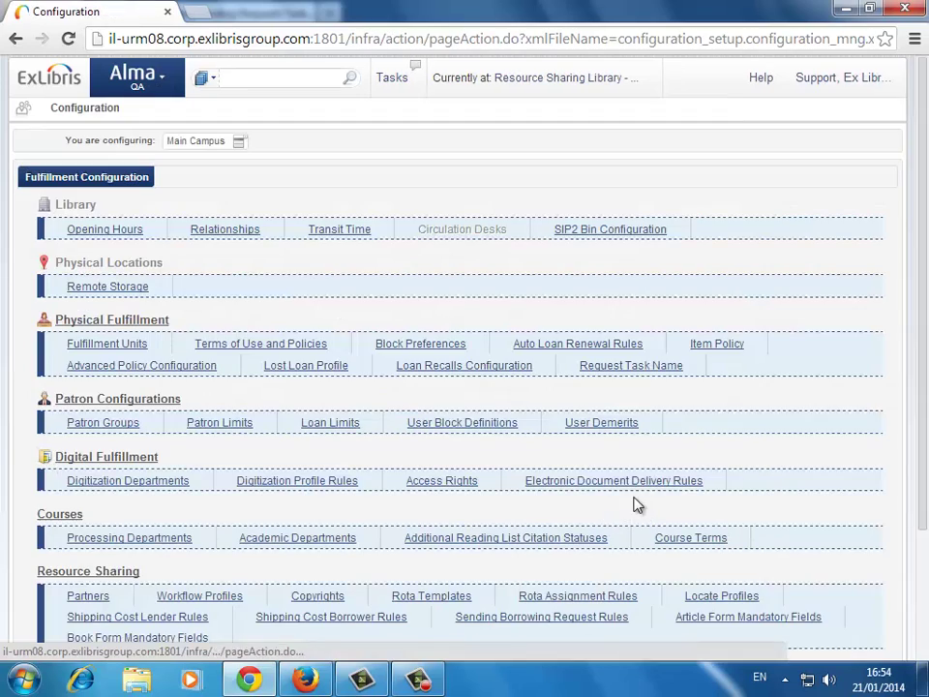
scroll(189, 375, "down", 3)
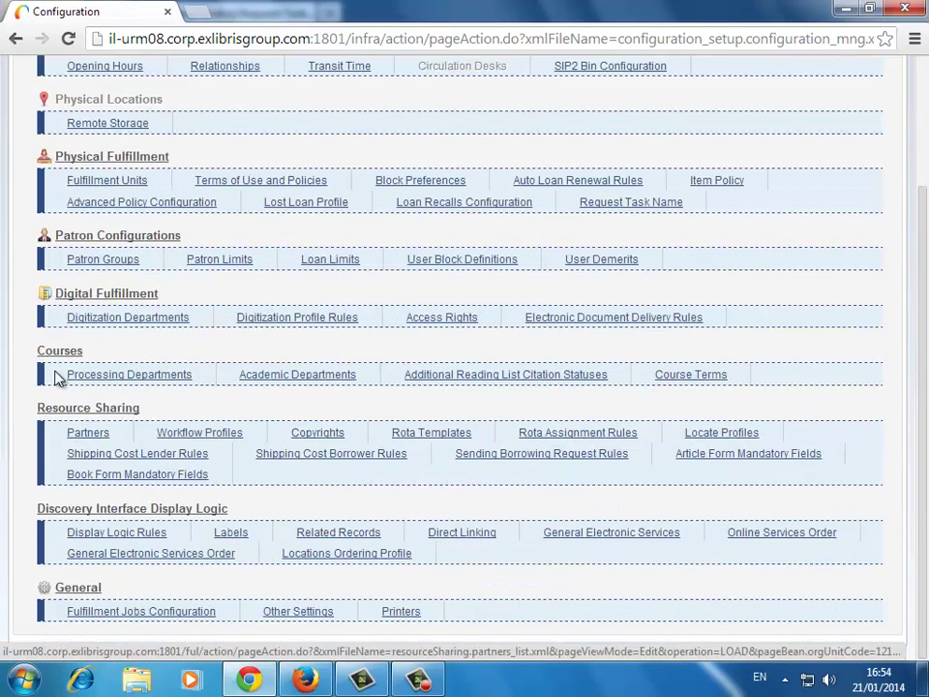
left_click(89, 432)
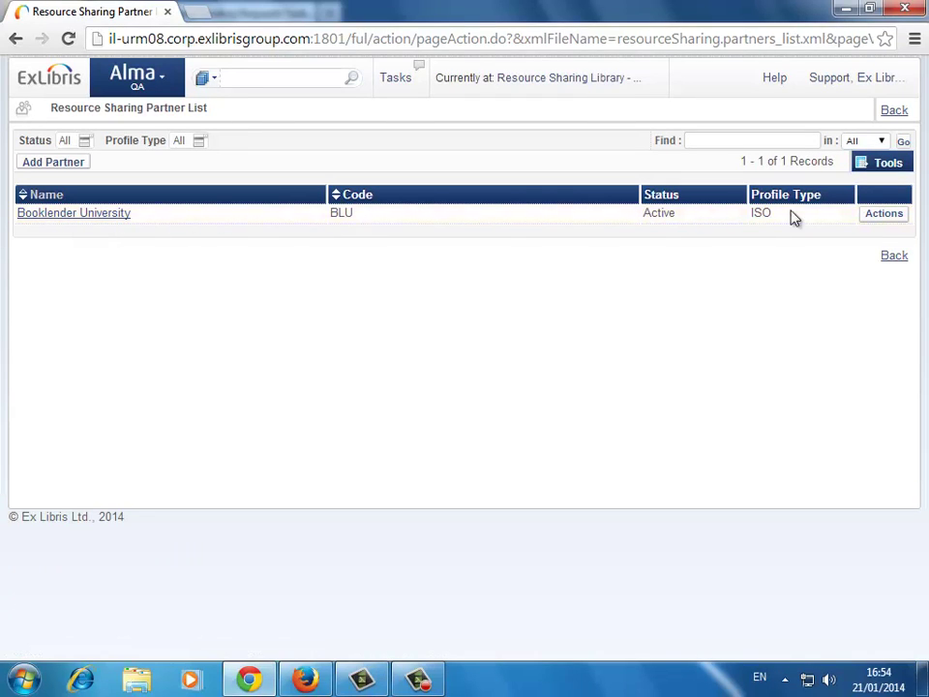
left_click(878, 218)
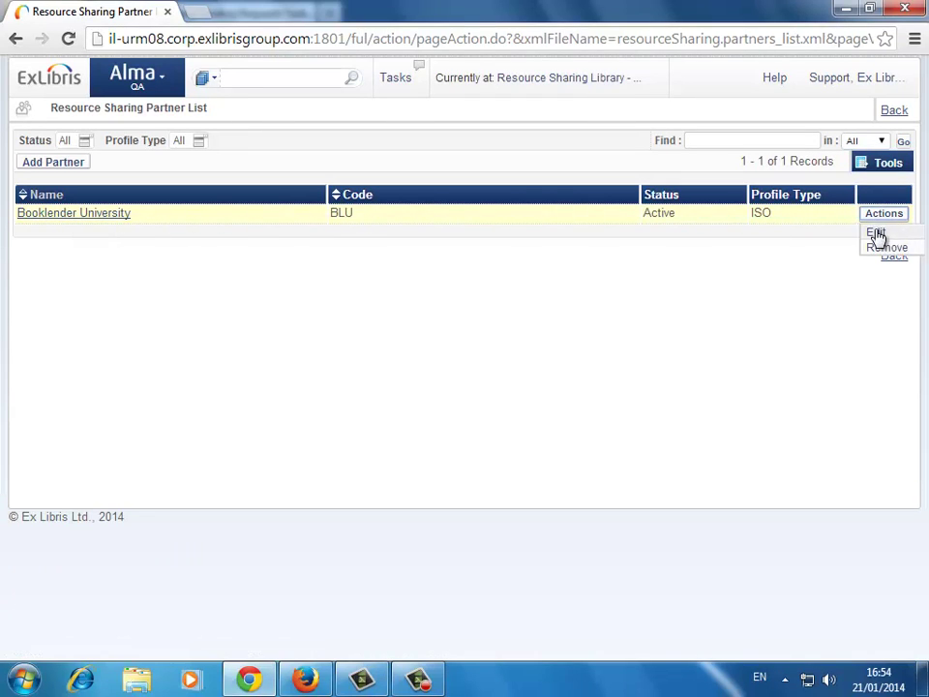
left_click(876, 234)
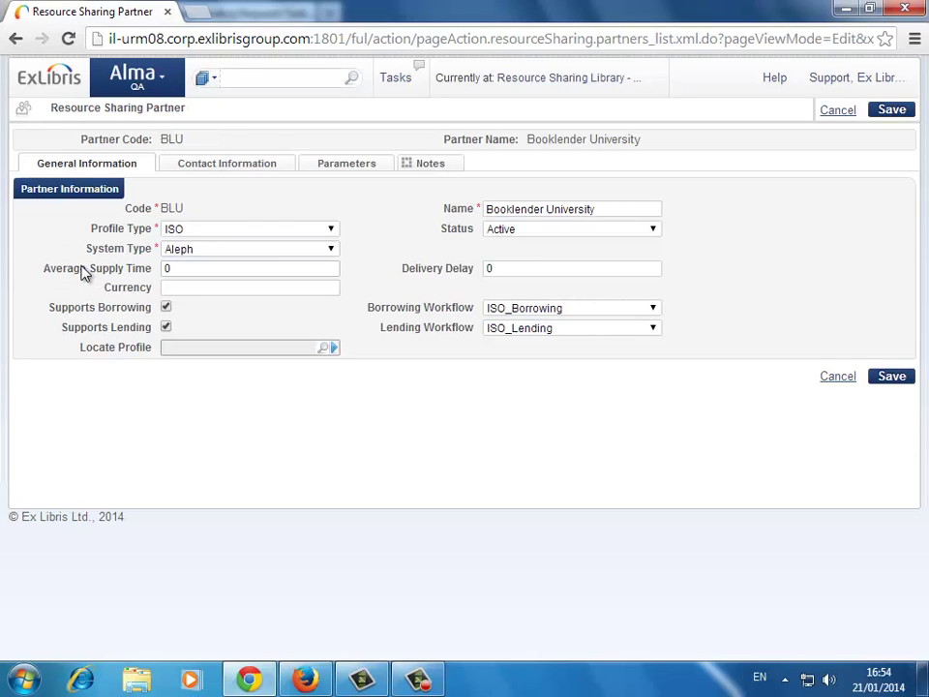